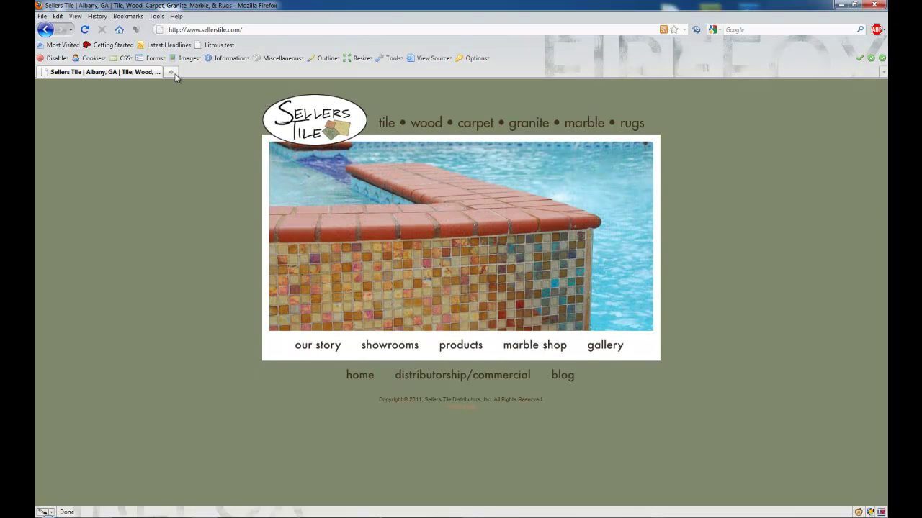
Step: Open the Sellers Tile administrator login page in a new tab and log in with the username manager
{"action": "left_click", "coordinate": [170, 72]}
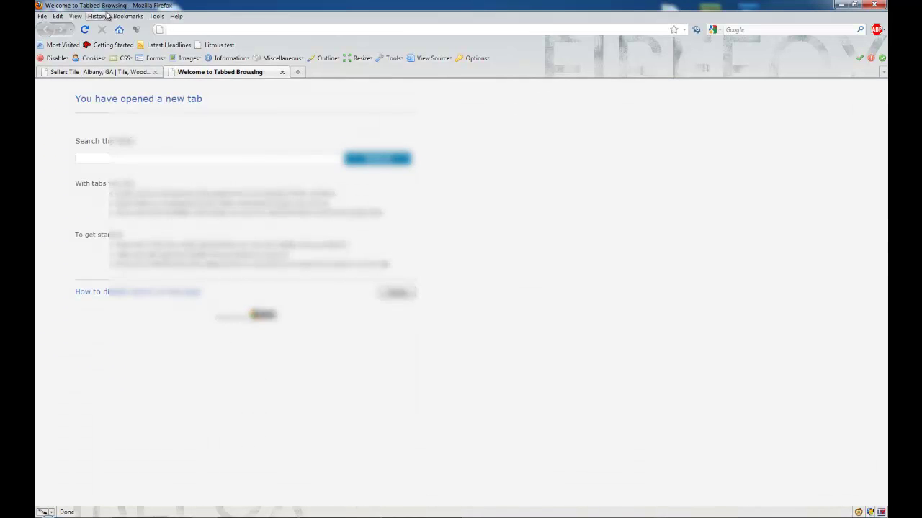
{"action": "left_click", "coordinate": [128, 15]}
{"action": "mouse_move", "coordinate": [189, 141]}
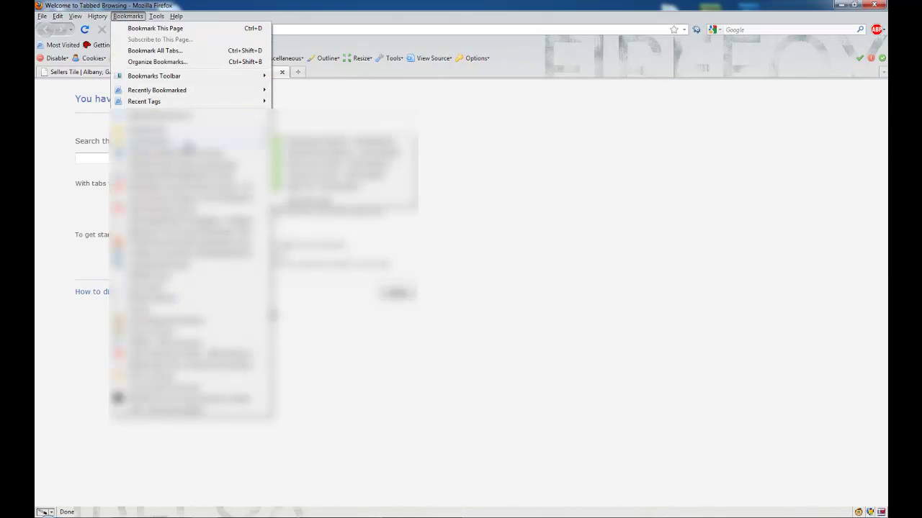
{"action": "left_click", "coordinate": [343, 194]}
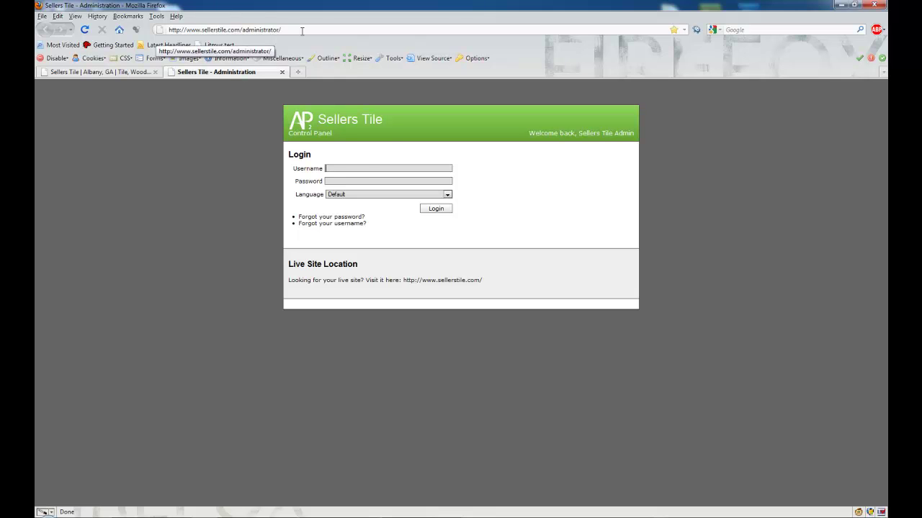
{"action": "type", "text": "manager"}
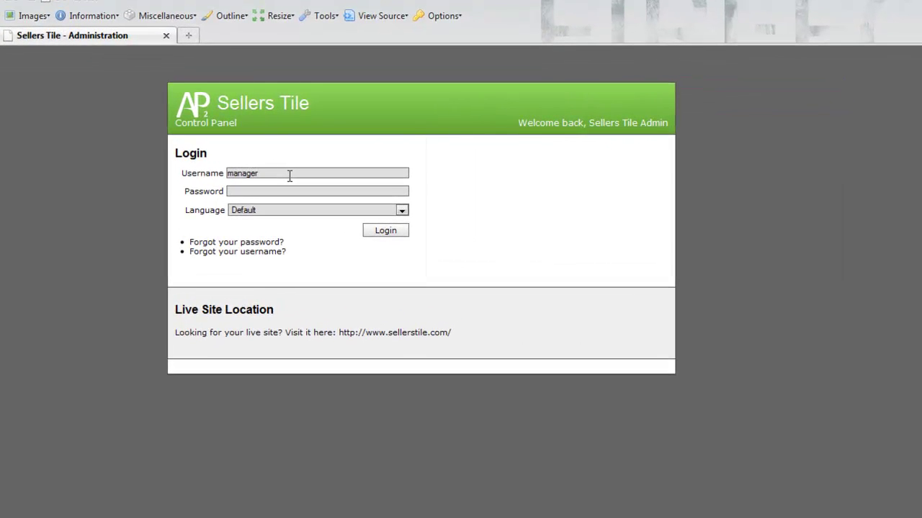
{"action": "key", "text": "Tab"}
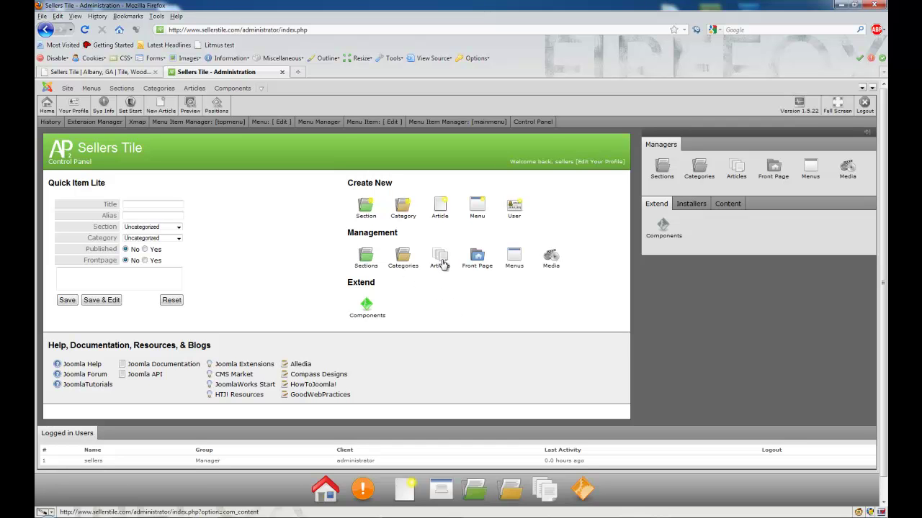
Step: Open the Article Manager in the site administration and view the blog page on the live site
{"action": "mouse_move", "coordinate": [192, 89]}
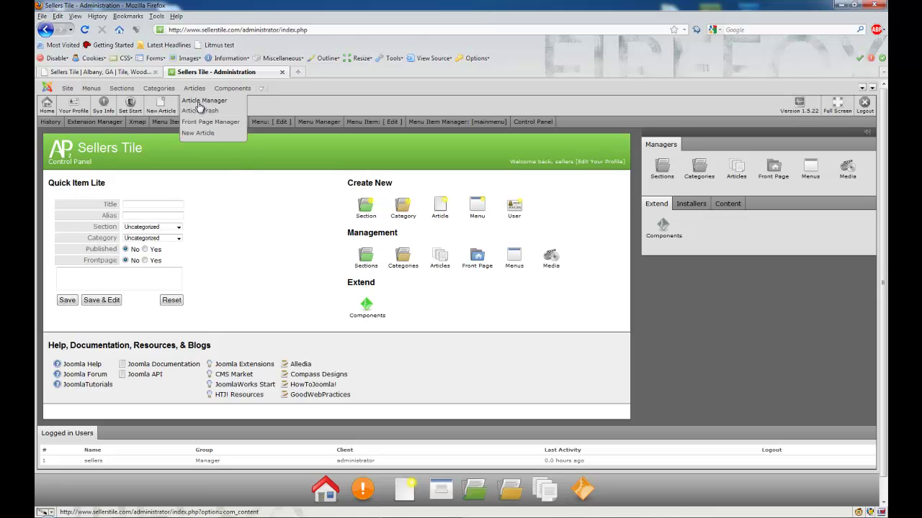
{"action": "left_click", "coordinate": [551, 491]}
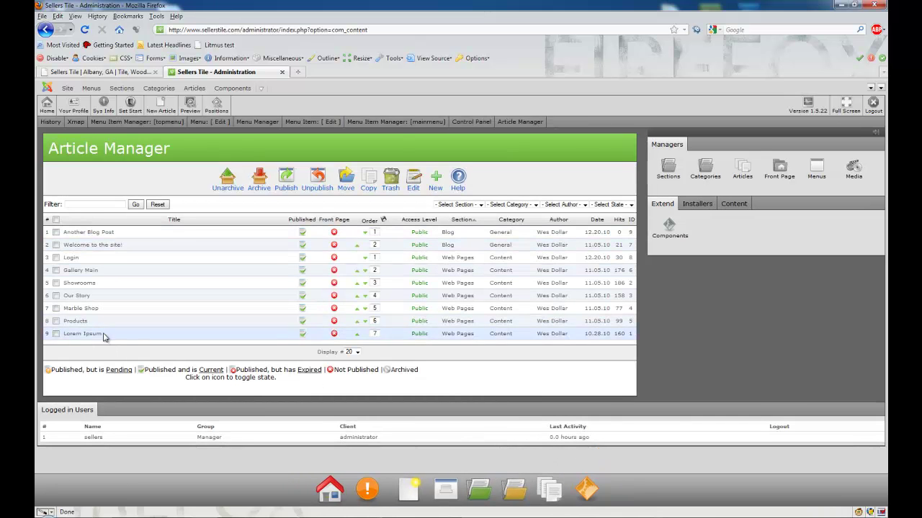
{"action": "left_click", "coordinate": [108, 72]}
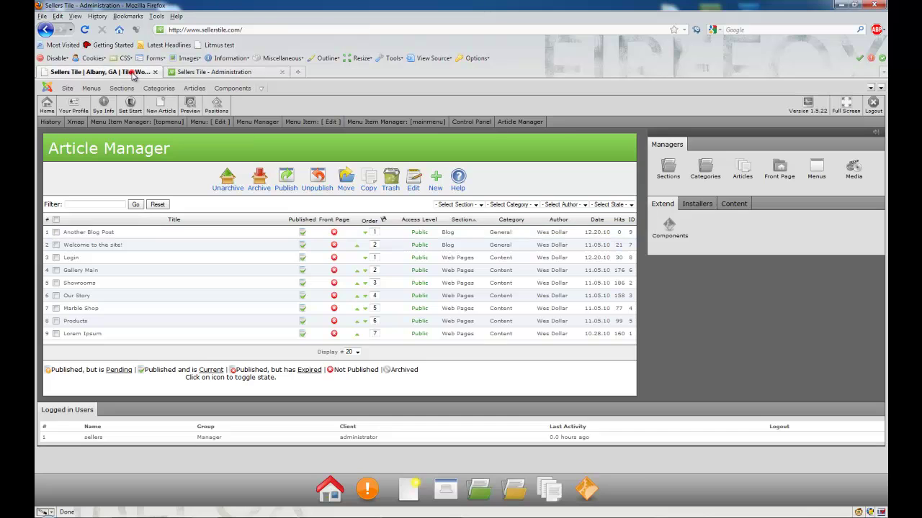
{"action": "left_click", "coordinate": [561, 375]}
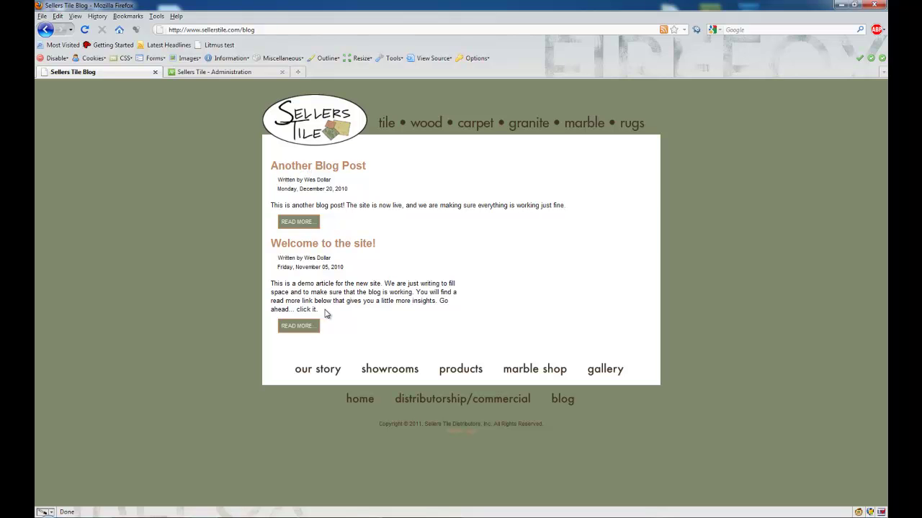
Step: Filter the Article Manager list to articles in the Blog section
{"action": "left_click", "coordinate": [220, 72]}
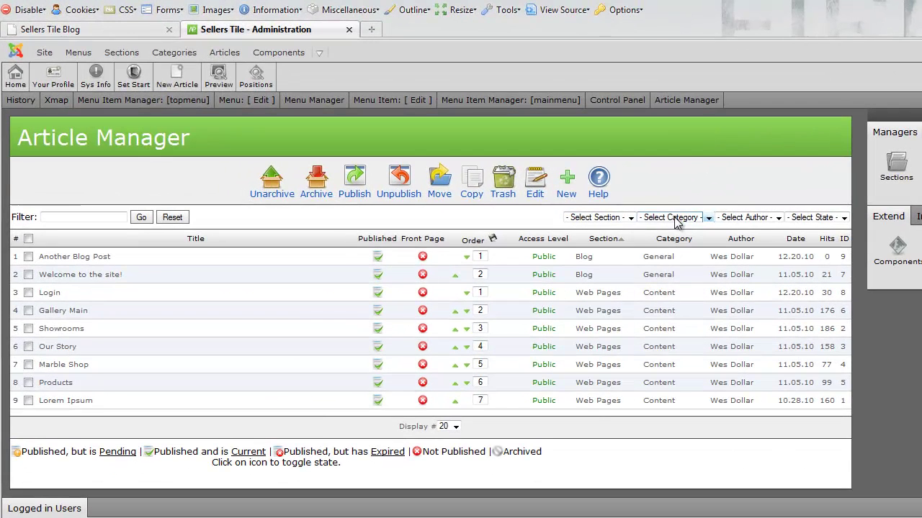
{"action": "left_click", "coordinate": [620, 220]}
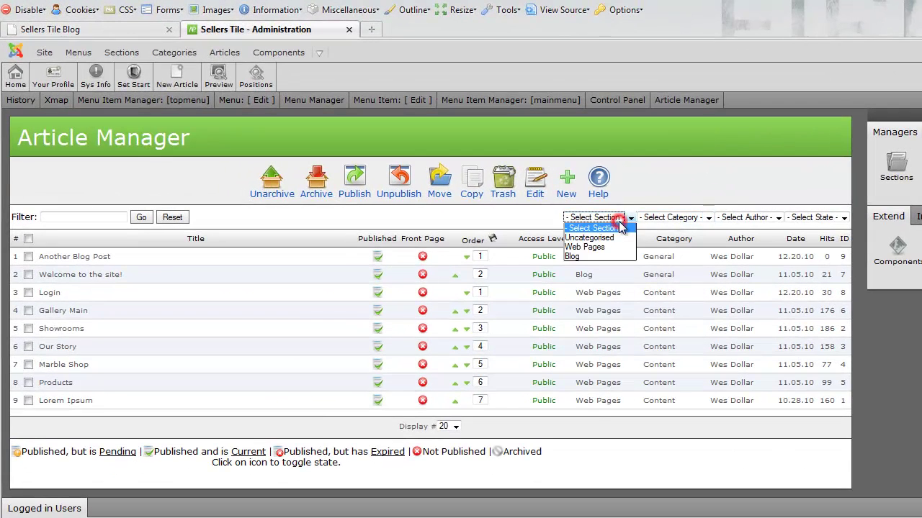
{"action": "left_click", "coordinate": [598, 258]}
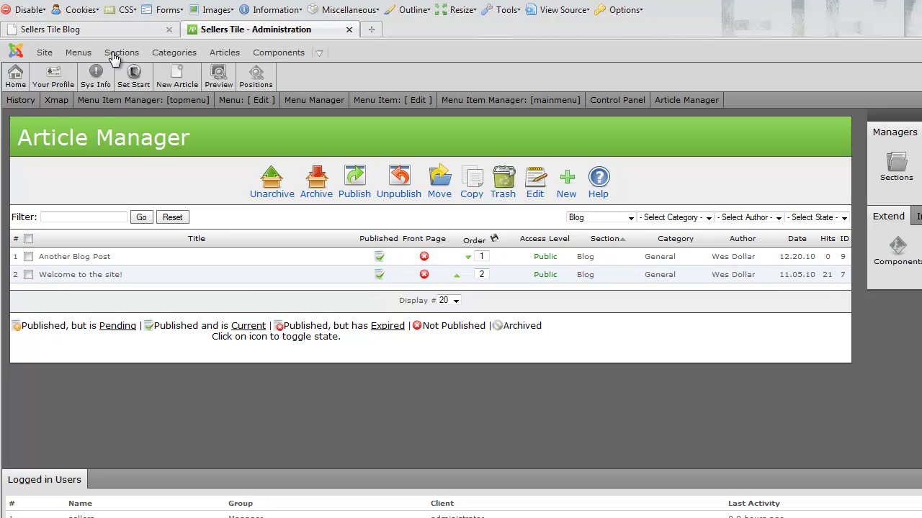
Step: View the full "Welcome to the site!" post on the live blog through its title and Read more link, and return to the administration
{"action": "left_click", "coordinate": [90, 33]}
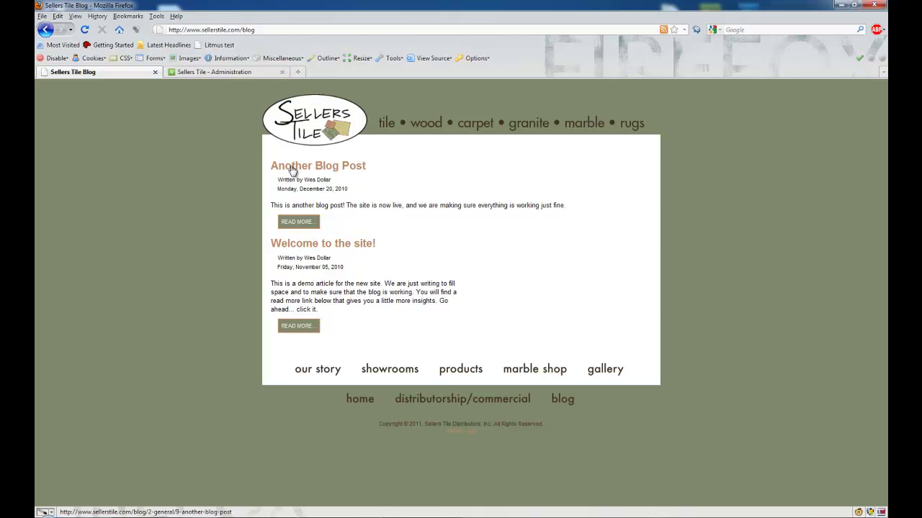
{"action": "left_click", "coordinate": [297, 247]}
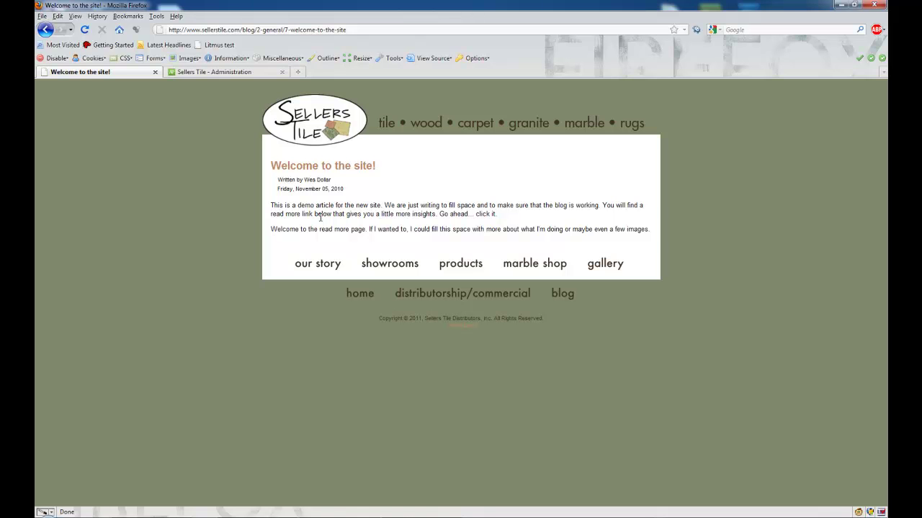
{"action": "key", "text": "alt+Left"}
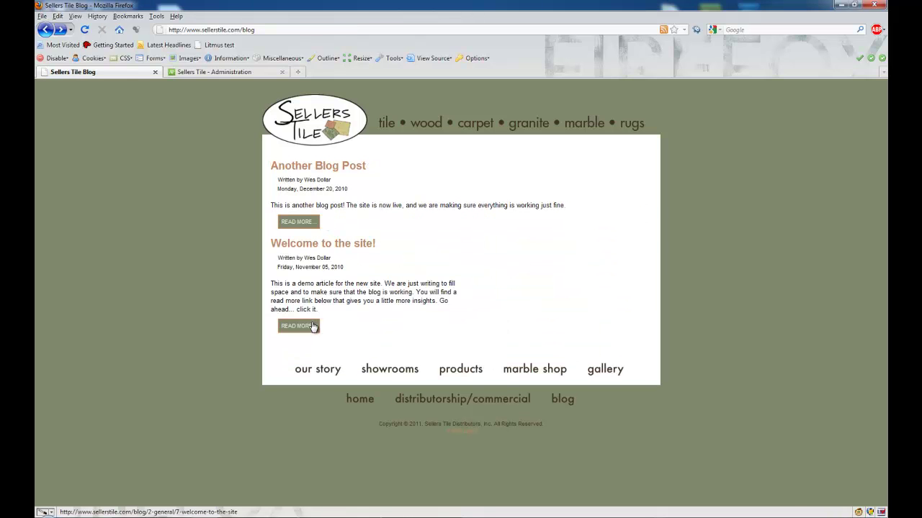
{"action": "left_click", "coordinate": [313, 328]}
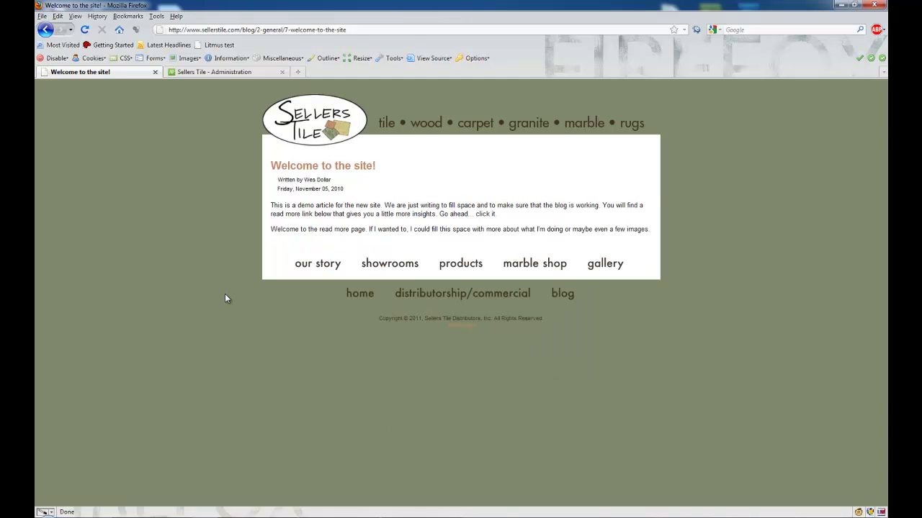
{"action": "key", "text": "alt+Left"}
{"action": "left_click", "coordinate": [217, 72]}
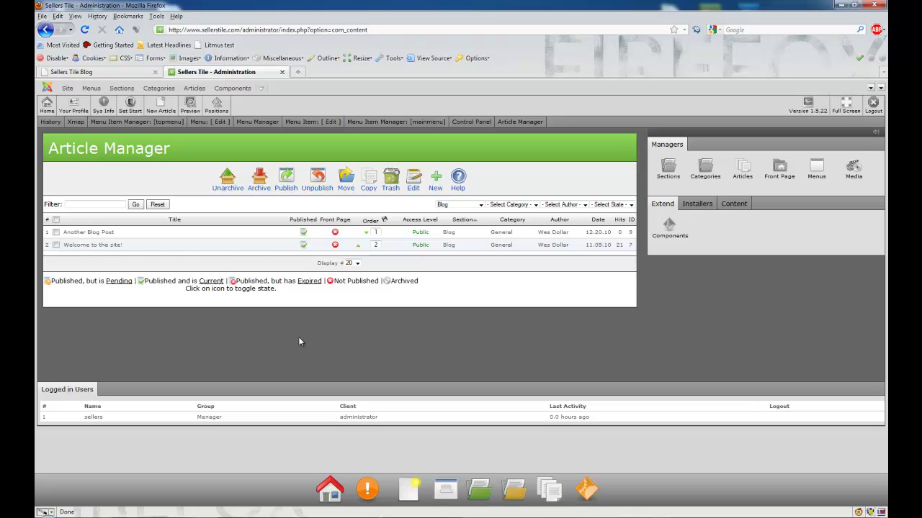
{"action": "left_click", "coordinate": [46, 105]}
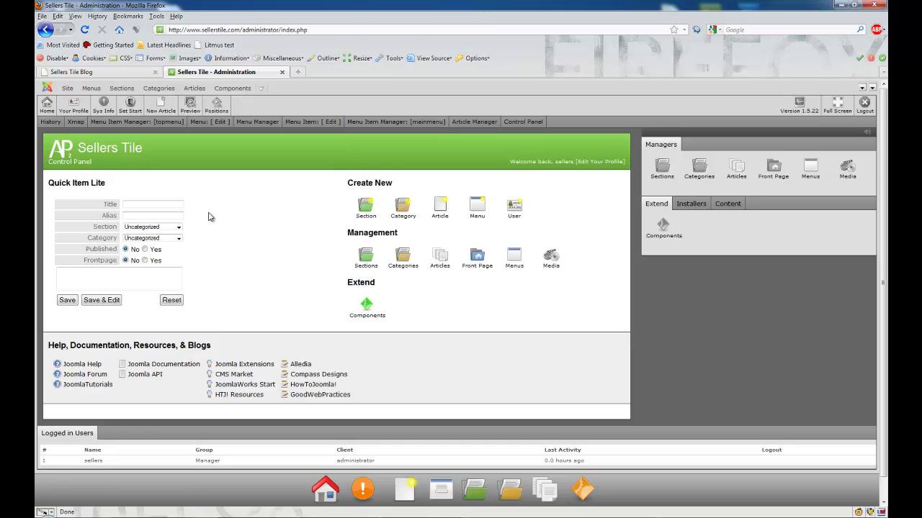
{"action": "left_click", "coordinate": [445, 216]}
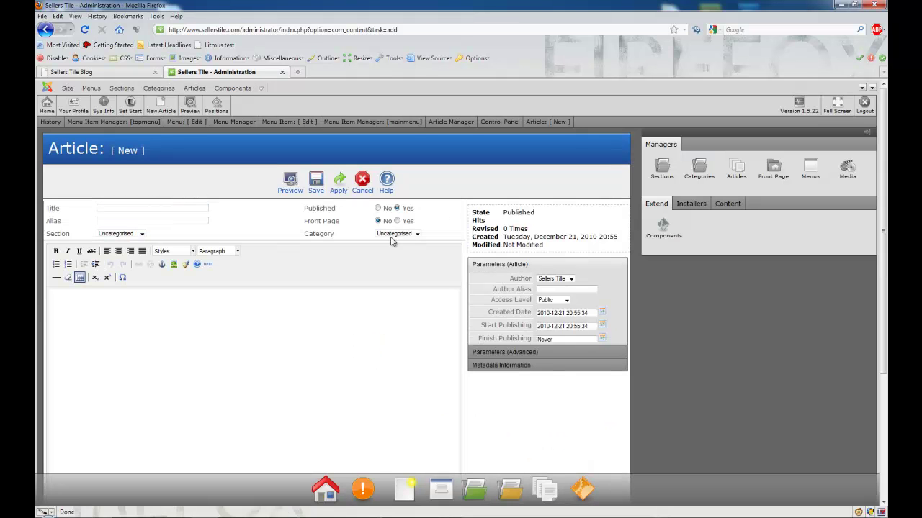
{"action": "left_click", "coordinate": [365, 184]}
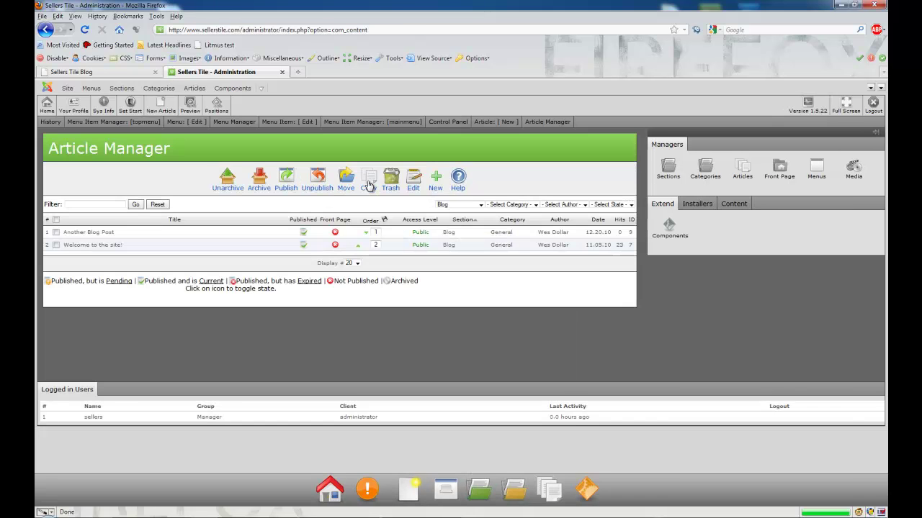
{"action": "left_click", "coordinate": [47, 107]}
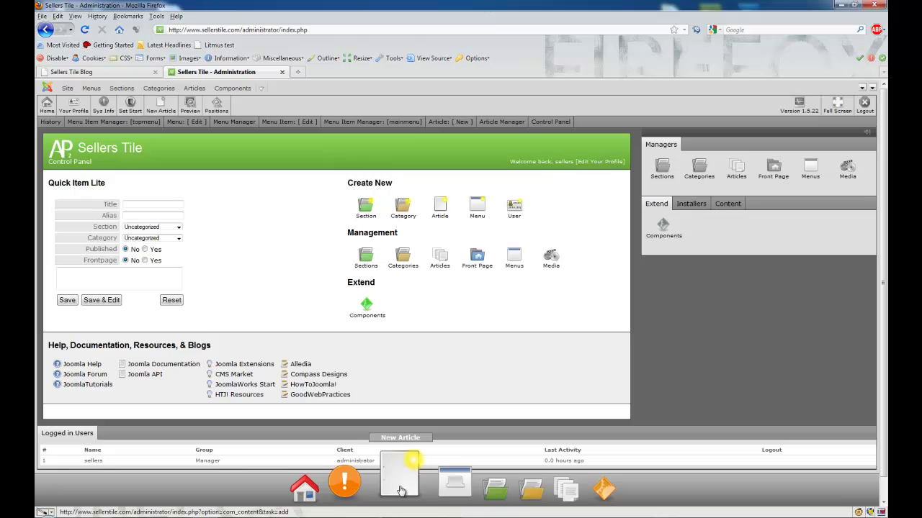
Step: Create a new article with the title "Generic Title" and assign it to the Blog section
{"action": "mouse_move", "coordinate": [197, 89]}
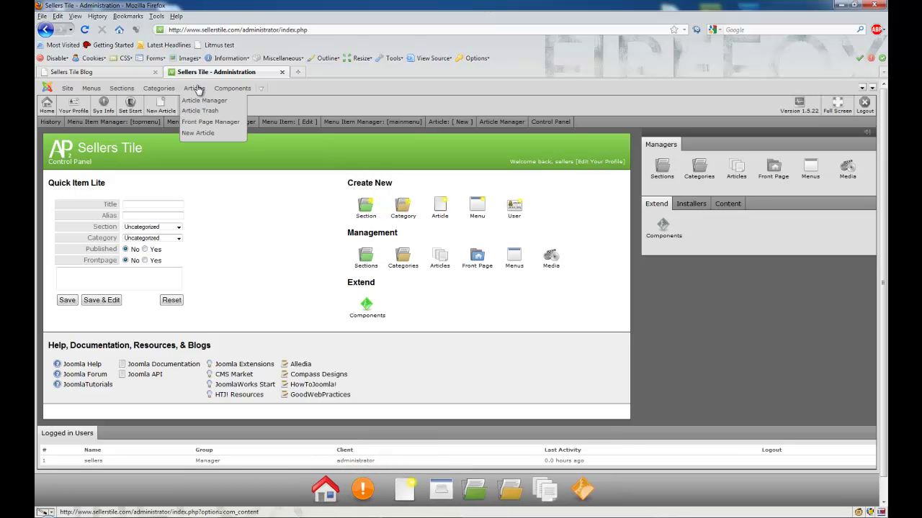
{"action": "left_click", "coordinate": [203, 134]}
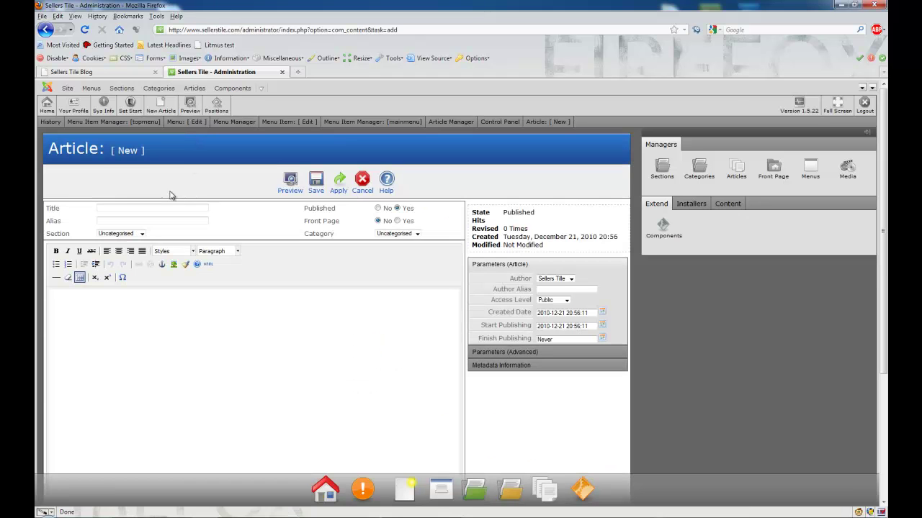
{"action": "left_click", "coordinate": [154, 207]}
{"action": "type", "text": "Generic Title"}
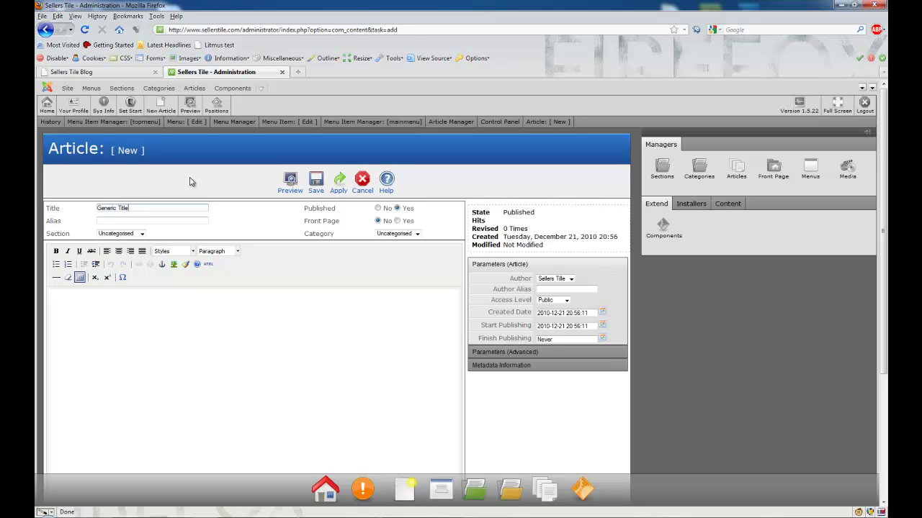
{"action": "left_click", "coordinate": [142, 234]}
{"action": "left_click", "coordinate": [114, 263]}
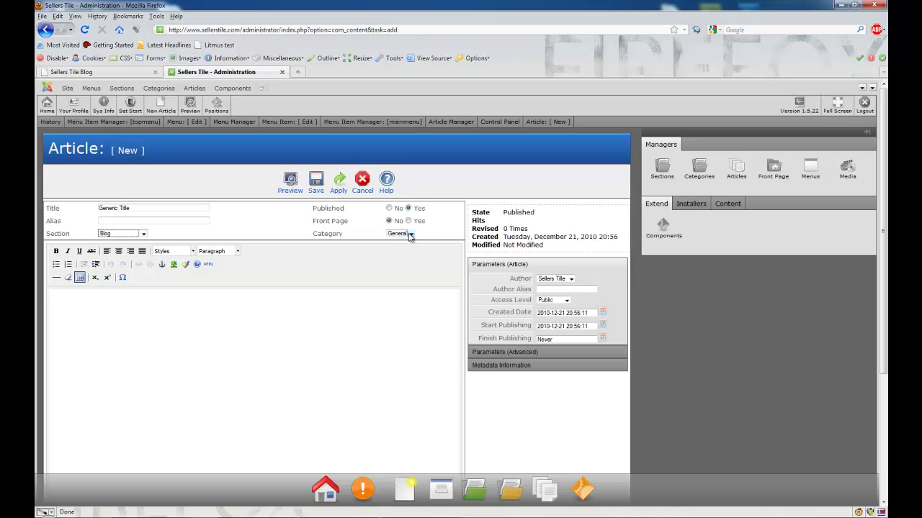
Step: Paste the copied Lorem Ipsum paragraphs into the article body and close the Lorem Ipsum source page
{"action": "left_click", "coordinate": [212, 374]}
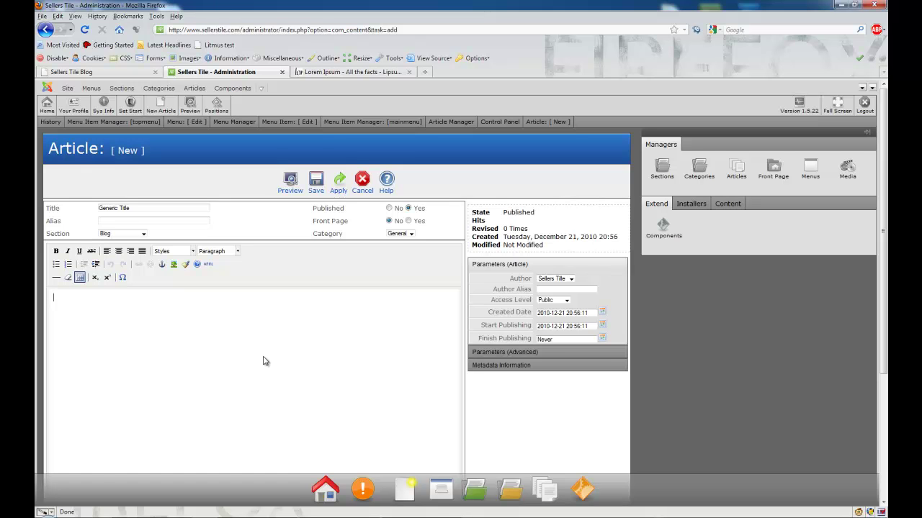
{"action": "key", "text": "ctrl+v"}
{"action": "scroll", "coordinate": [247, 395], "scroll_direction": "down", "scroll_amount": 2}
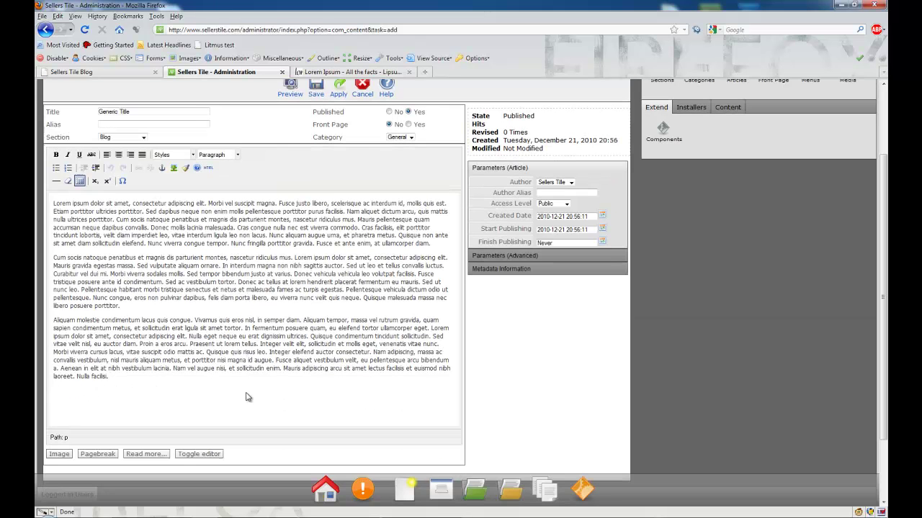
{"action": "left_click", "coordinate": [356, 72]}
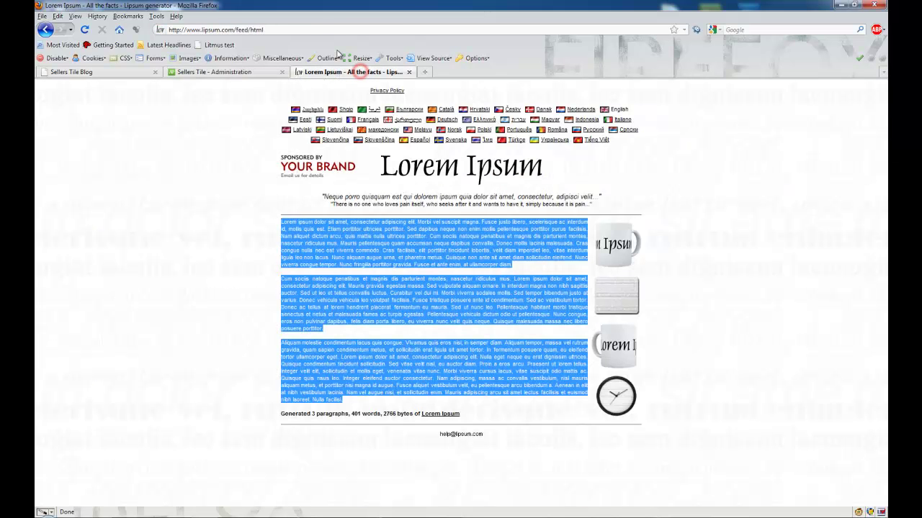
{"action": "left_click", "coordinate": [409, 72]}
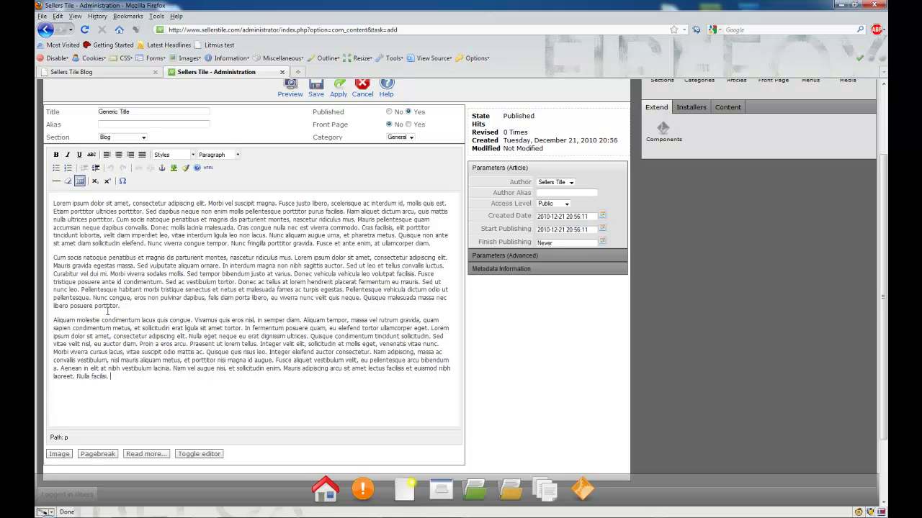
{"action": "left_click", "coordinate": [155, 256]}
{"action": "right_click", "coordinate": [155, 256]}
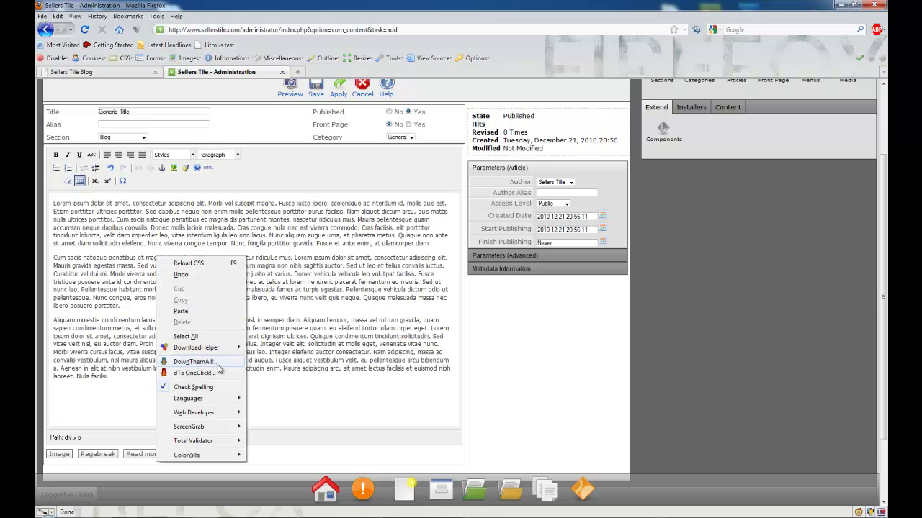
{"action": "left_click", "coordinate": [389, 307]}
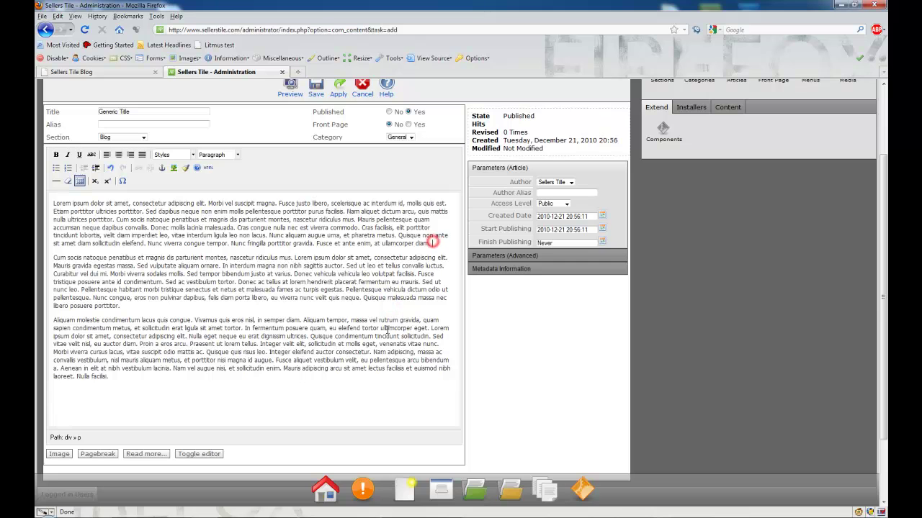
{"action": "scroll", "coordinate": [198, 351], "scroll_direction": "up", "scroll_amount": 2}
{"action": "scroll", "coordinate": [197, 351], "scroll_direction": "down", "scroll_amount": 2}
{"action": "scroll", "coordinate": [198, 351], "scroll_direction": "up", "scroll_amount": 1}
Step: Check the Read more links on the live blog, then insert a Read more break before "Mauris pellentesque" in the article's first paragraph
{"action": "left_click", "coordinate": [88, 72]}
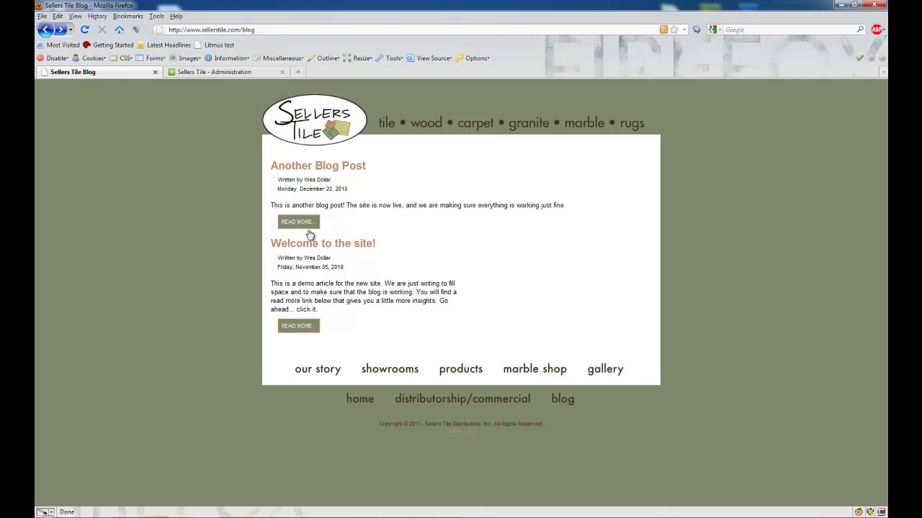
{"action": "left_click", "coordinate": [223, 72]}
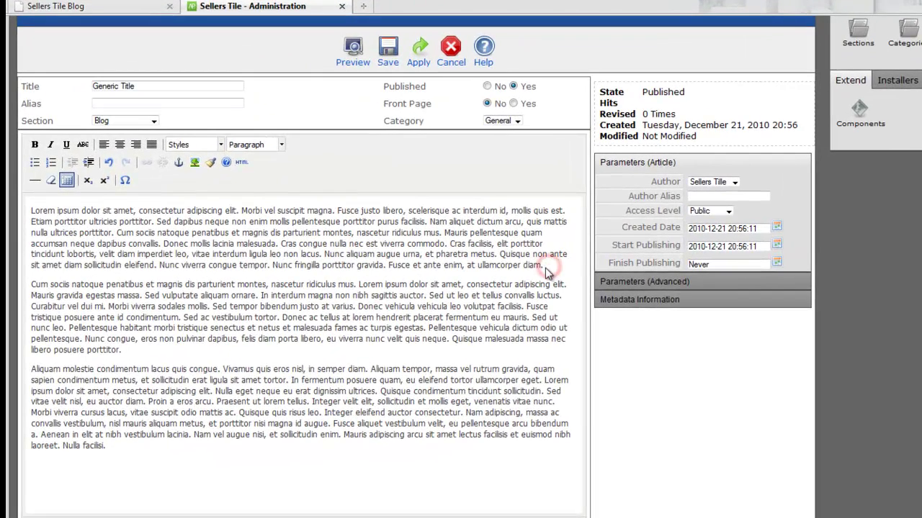
{"action": "scroll", "coordinate": [544, 268], "scroll_direction": "down", "scroll_amount": 2}
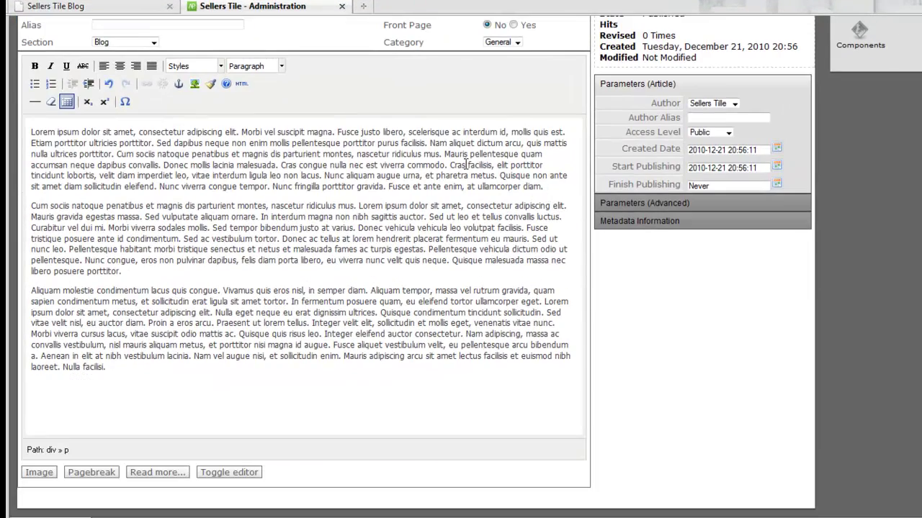
{"action": "left_click", "coordinate": [444, 154]}
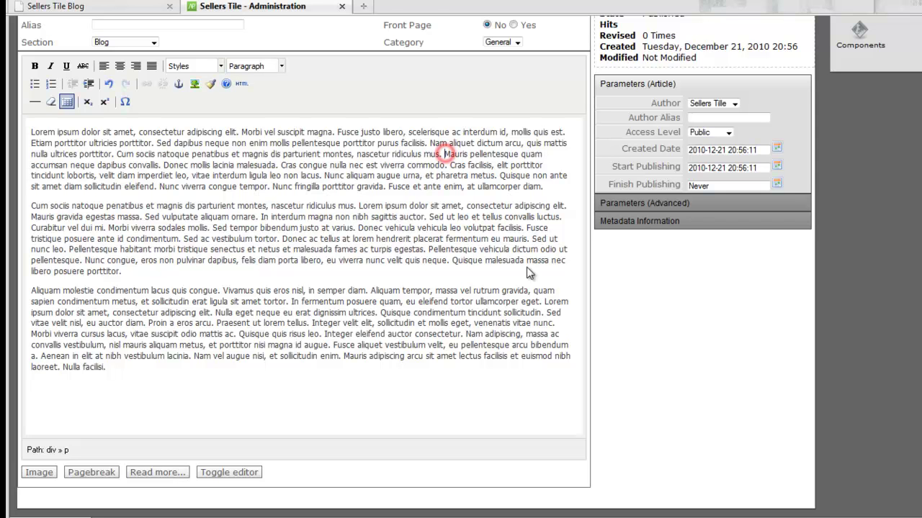
{"action": "left_click", "coordinate": [158, 475]}
{"action": "left_click", "coordinate": [158, 473]}
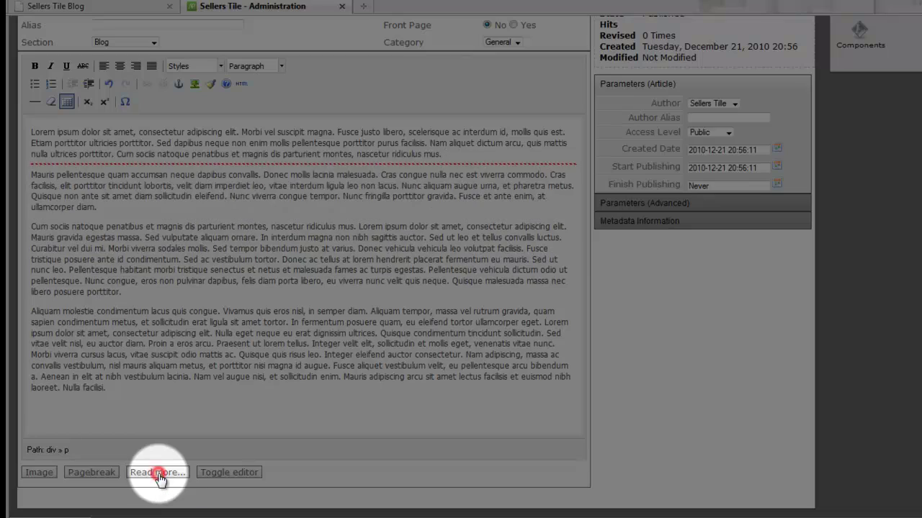
{"action": "scroll", "coordinate": [167, 412], "scroll_direction": "up", "scroll_amount": 2}
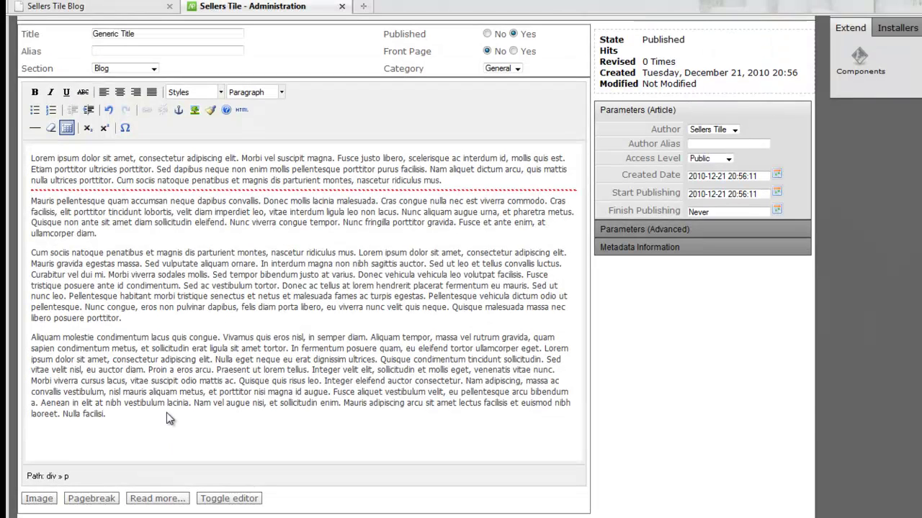
Step: Save the new Generic Title article and return to the Article Manager
{"action": "left_click", "coordinate": [462, 233]}
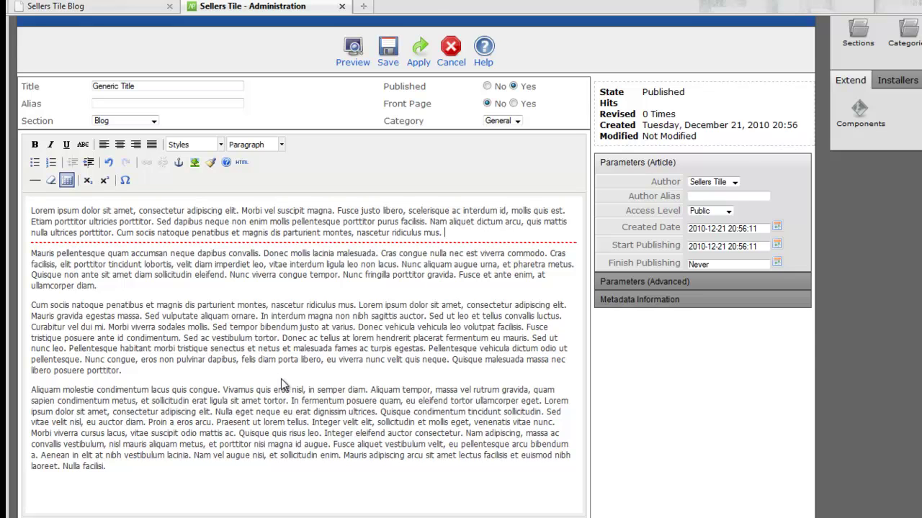
{"action": "scroll", "coordinate": [280, 379], "scroll_direction": "up", "scroll_amount": 3}
{"action": "scroll", "coordinate": [282, 379], "scroll_direction": "down", "scroll_amount": 1}
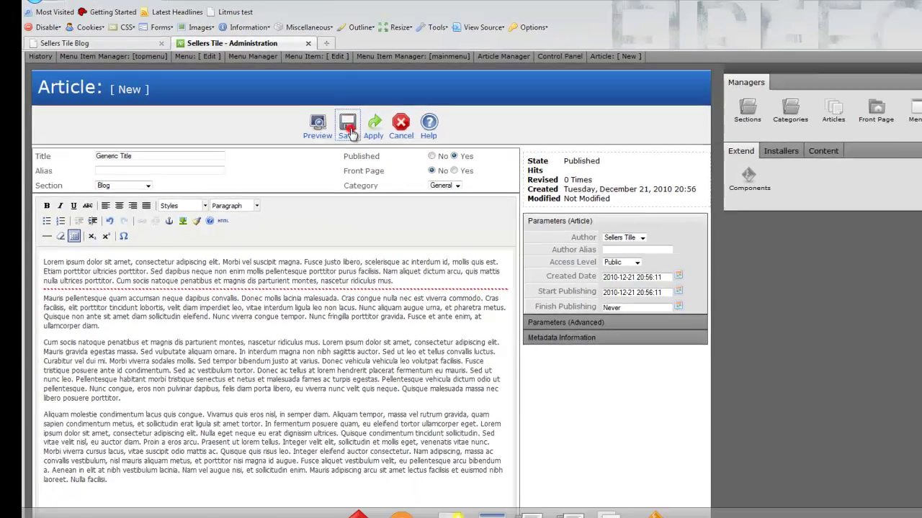
{"action": "left_click", "coordinate": [348, 132]}
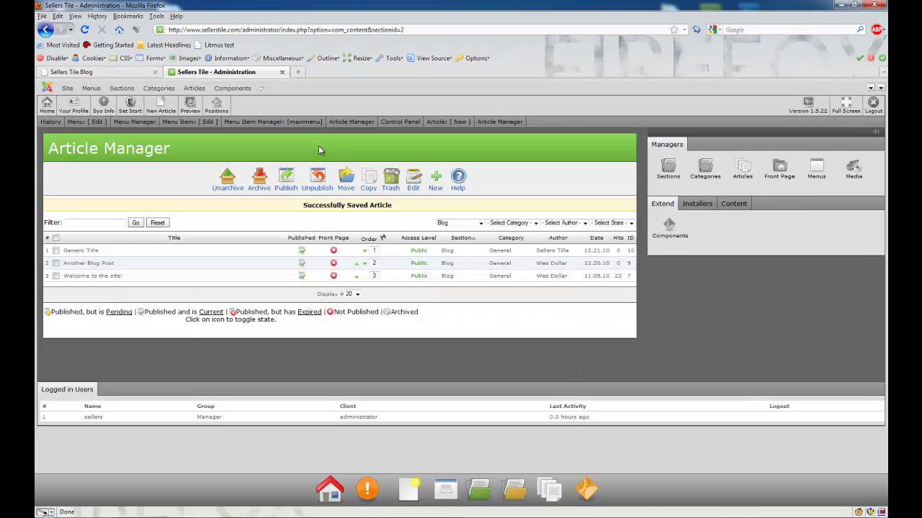
Step: Reload the live blog to check how the new article displays, and return to the administration
{"action": "left_click", "coordinate": [101, 72]}
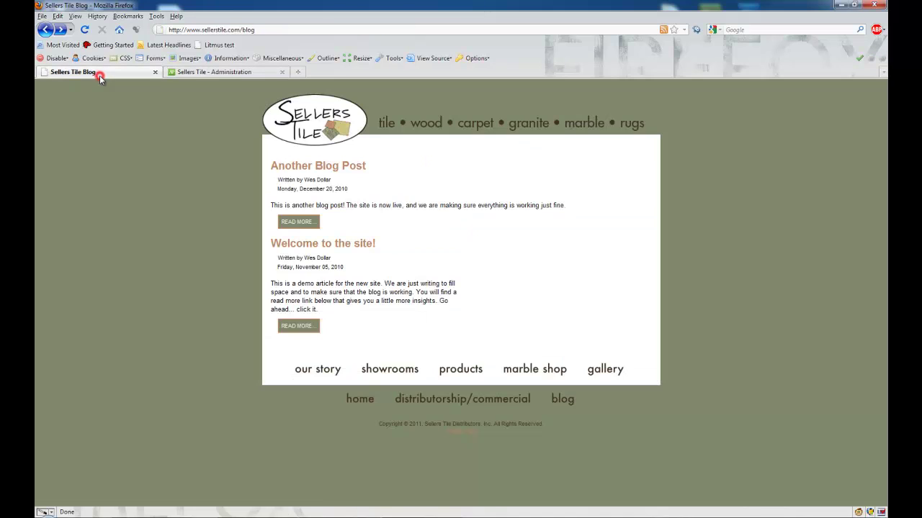
{"action": "left_click", "coordinate": [83, 30]}
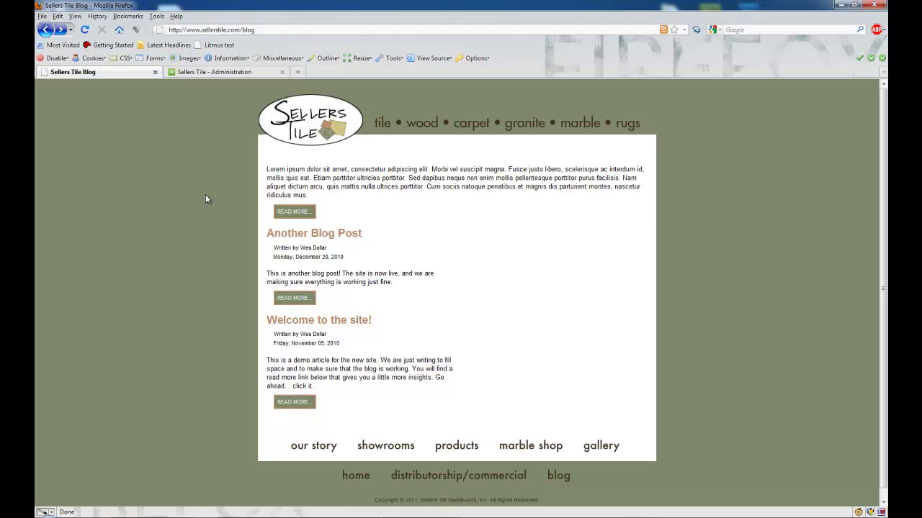
{"action": "left_click", "coordinate": [214, 72]}
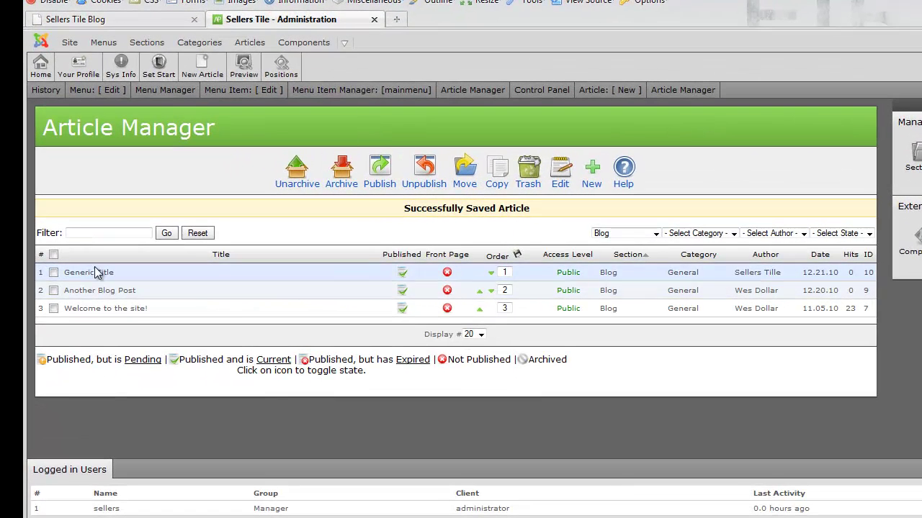
Step: Open the Generic Title article for editing and set Show Title and Title Linkable to Yes in its advanced parameters
{"action": "left_click", "coordinate": [95, 277]}
{"action": "scroll", "coordinate": [819, 489], "scroll_direction": "down", "scroll_amount": 1}
{"action": "scroll", "coordinate": [765, 372], "scroll_direction": "down", "scroll_amount": 2}
{"action": "scroll", "coordinate": [766, 372], "scroll_direction": "up", "scroll_amount": 2}
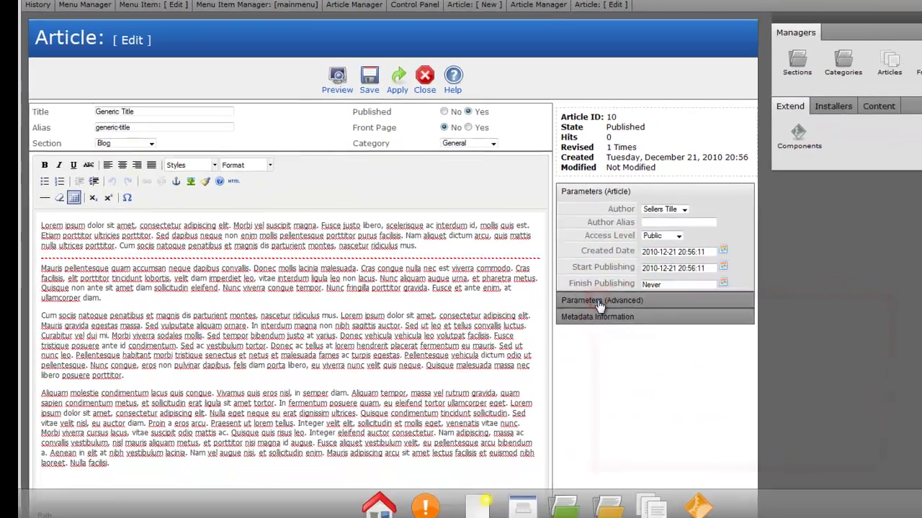
{"action": "left_click", "coordinate": [687, 374]}
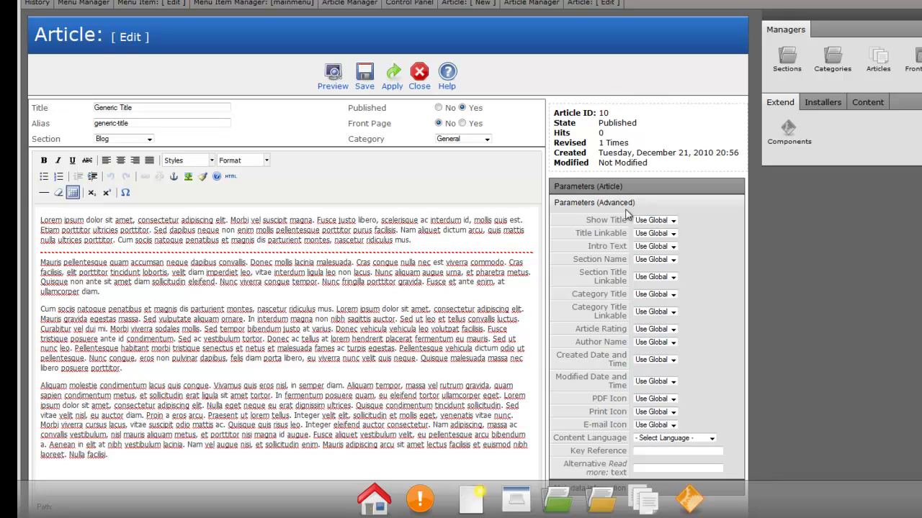
{"action": "scroll", "coordinate": [715, 265], "scroll_direction": "down", "scroll_amount": 2}
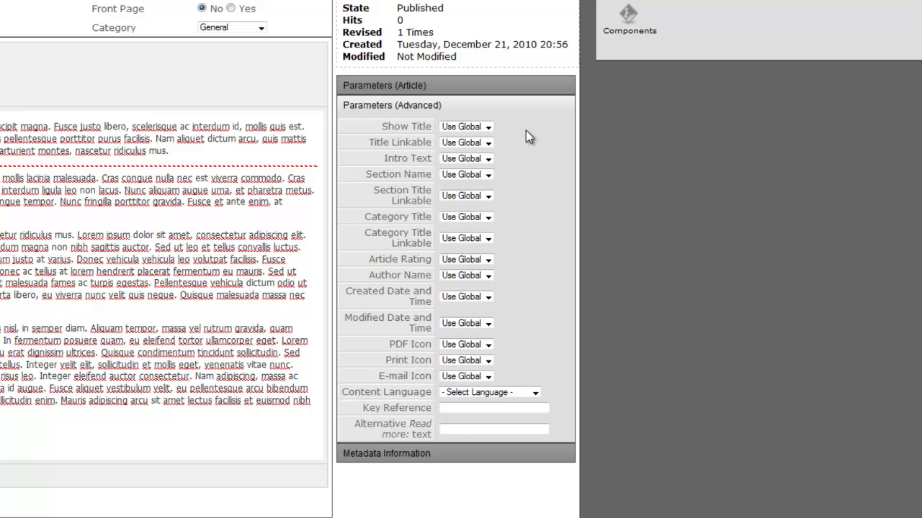
{"action": "left_click", "coordinate": [487, 127]}
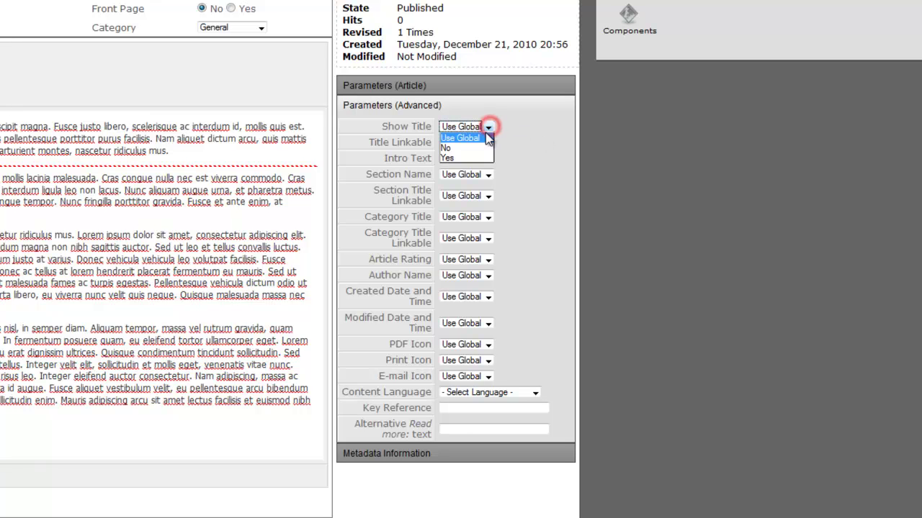
{"action": "left_click", "coordinate": [461, 159]}
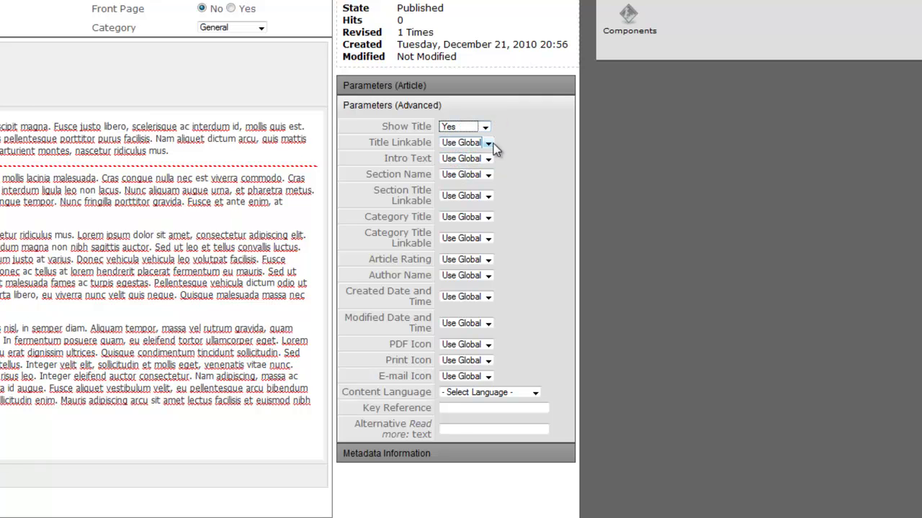
{"action": "left_click", "coordinate": [490, 144]}
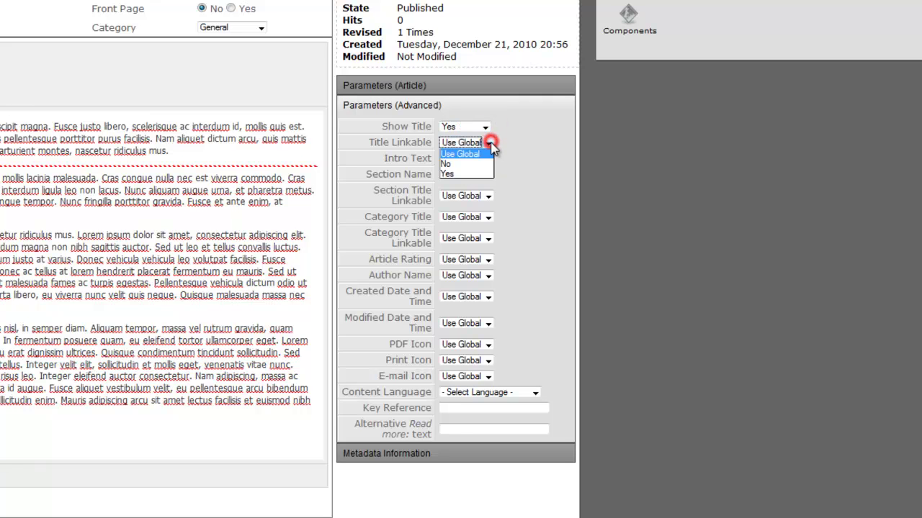
{"action": "left_click", "coordinate": [469, 175]}
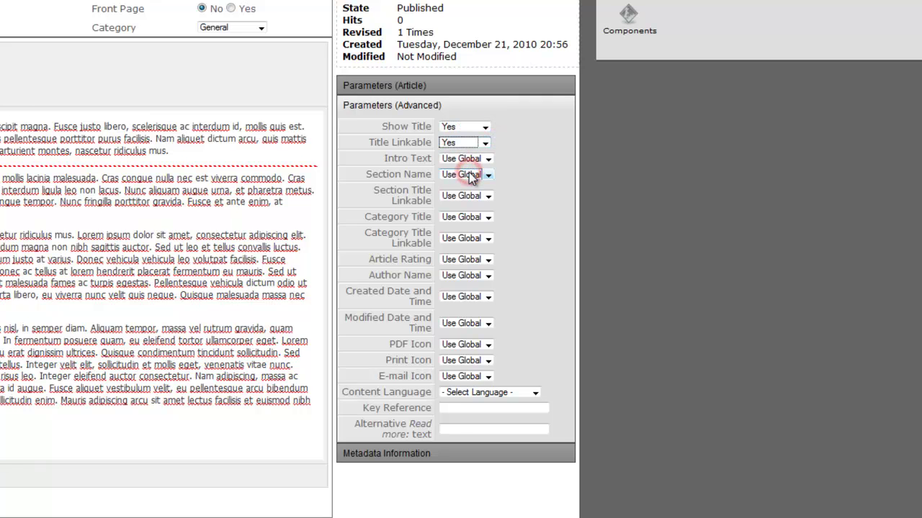
Step: Set Author Name and Created Date and Time to Show, and apply the changes to the article
{"action": "left_click", "coordinate": [490, 277]}
{"action": "left_click", "coordinate": [470, 307]}
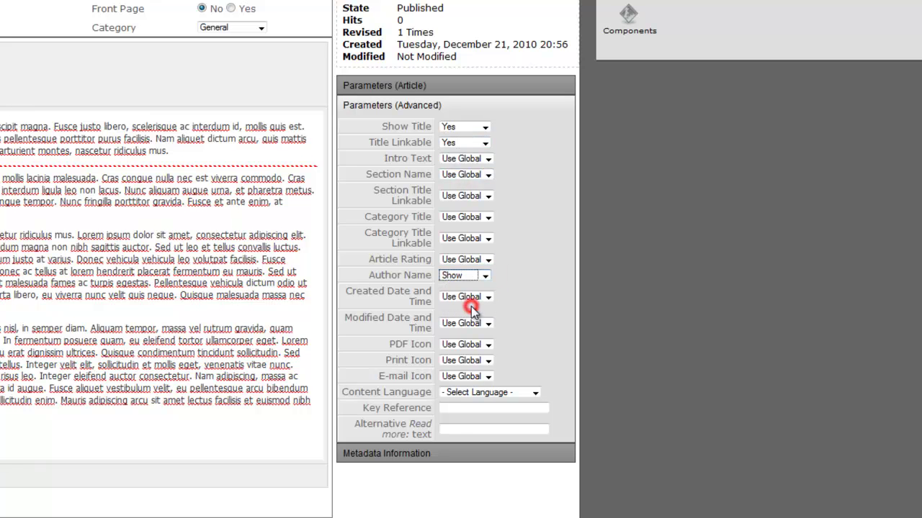
{"action": "left_click", "coordinate": [486, 298]}
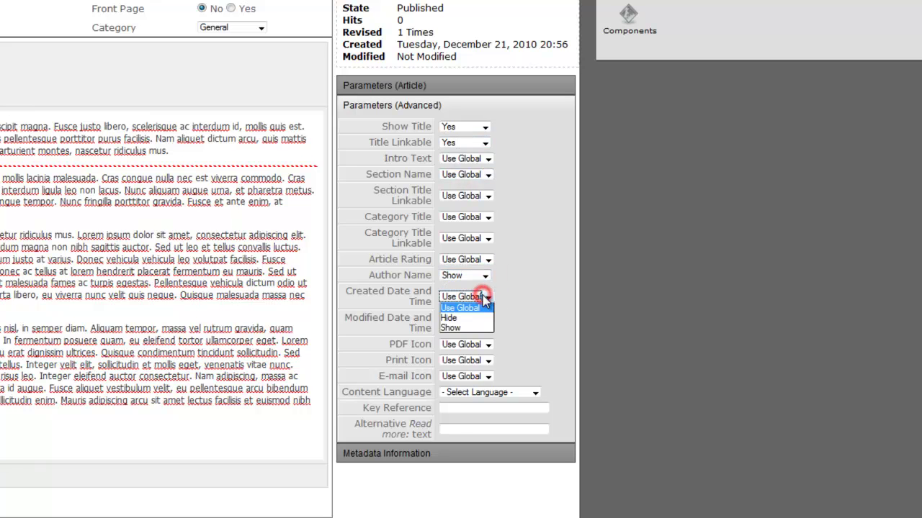
{"action": "left_click", "coordinate": [464, 329]}
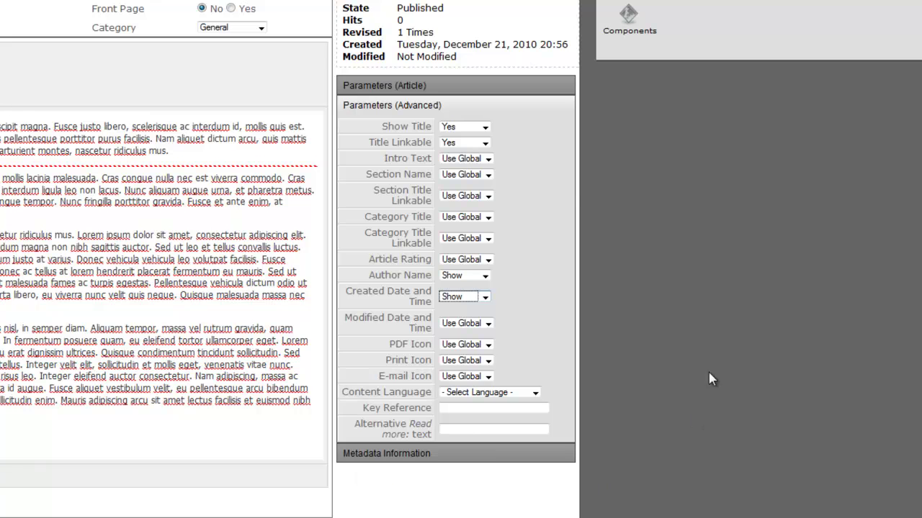
{"action": "left_click", "coordinate": [569, 174]}
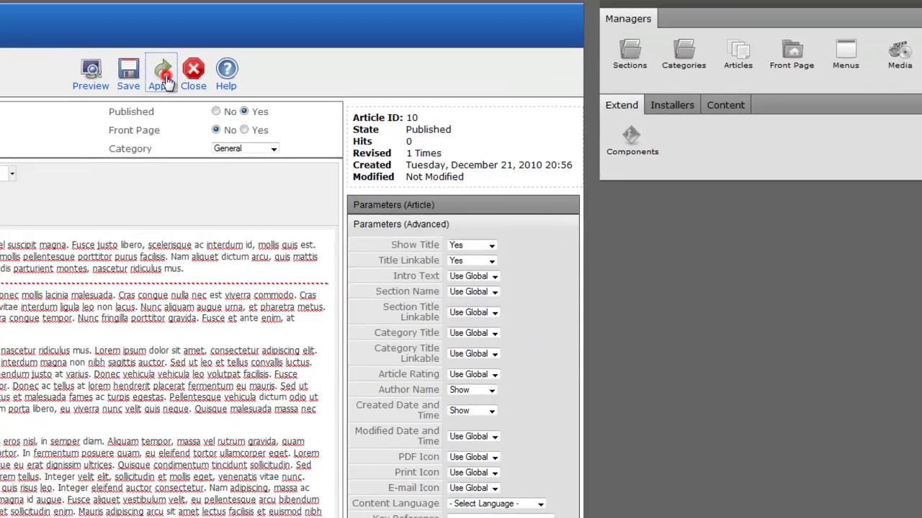
{"action": "left_click", "coordinate": [166, 80]}
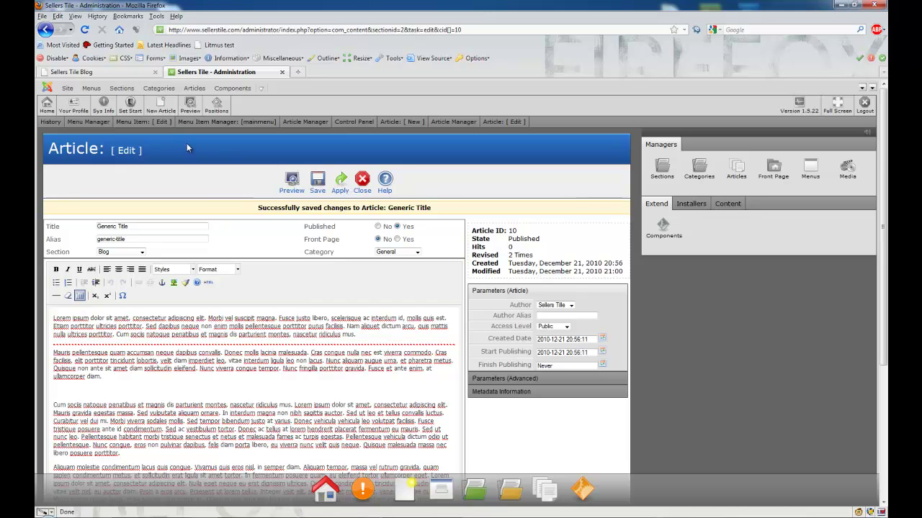
Step: Reload the live blog and view the full Generic Title post through its Read more link
{"action": "left_click", "coordinate": [64, 73]}
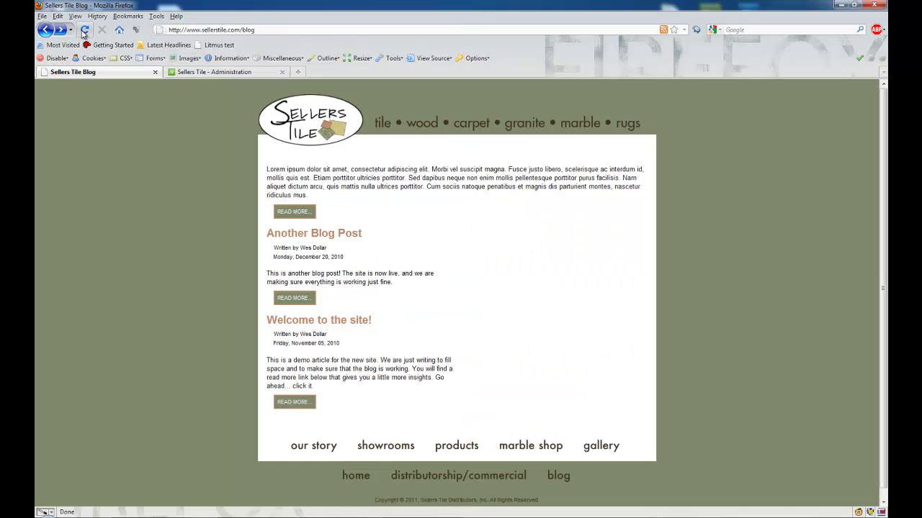
{"action": "left_click", "coordinate": [84, 31]}
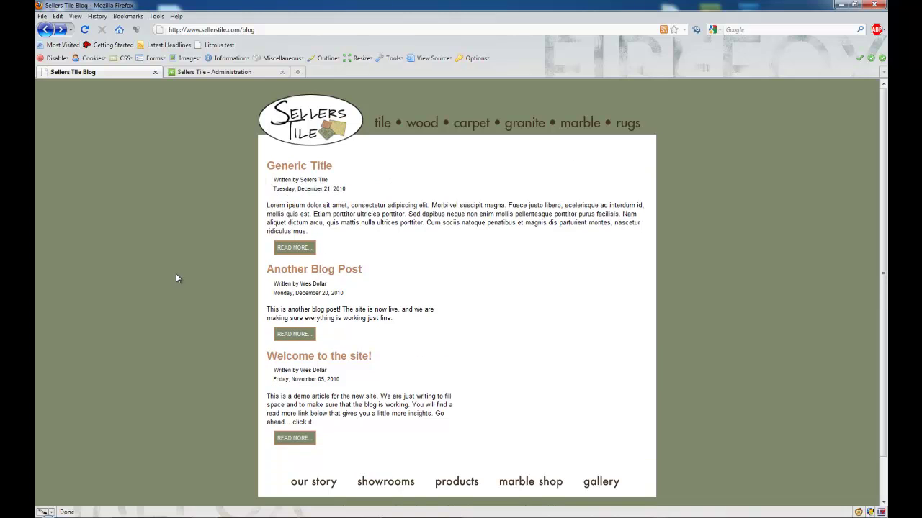
{"action": "left_click", "coordinate": [291, 247]}
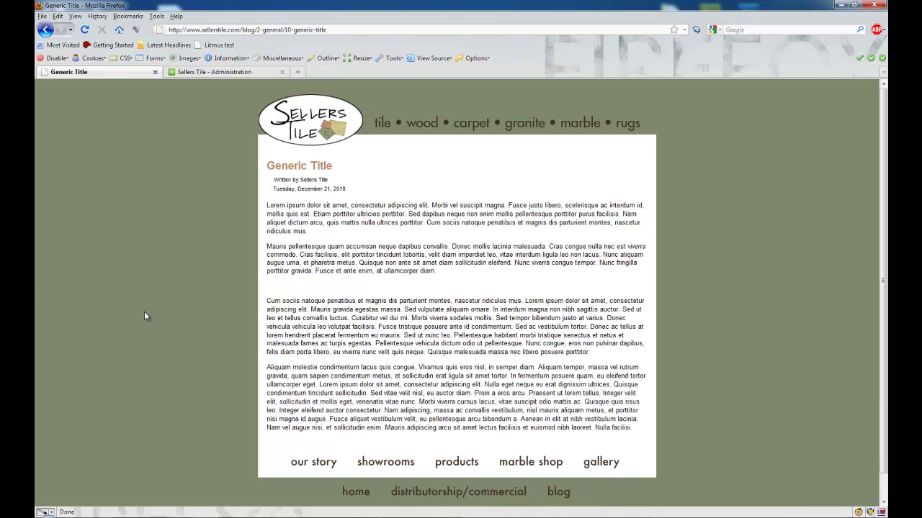
Step: Compare the paragraph spacing of the Generic Title article in the editor with the live post
{"action": "left_click", "coordinate": [208, 72]}
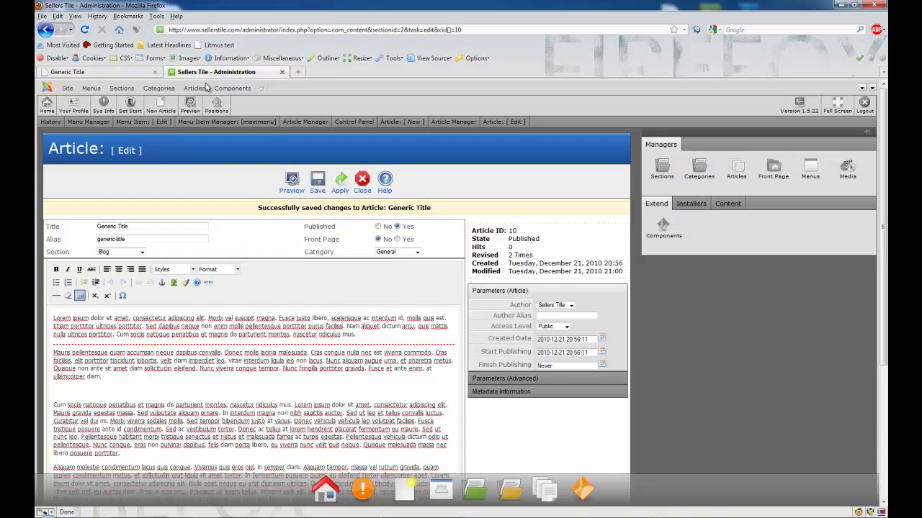
{"action": "scroll", "coordinate": [216, 331], "scroll_direction": "down", "scroll_amount": 3}
{"action": "scroll", "coordinate": [216, 330], "scroll_direction": "up", "scroll_amount": 3}
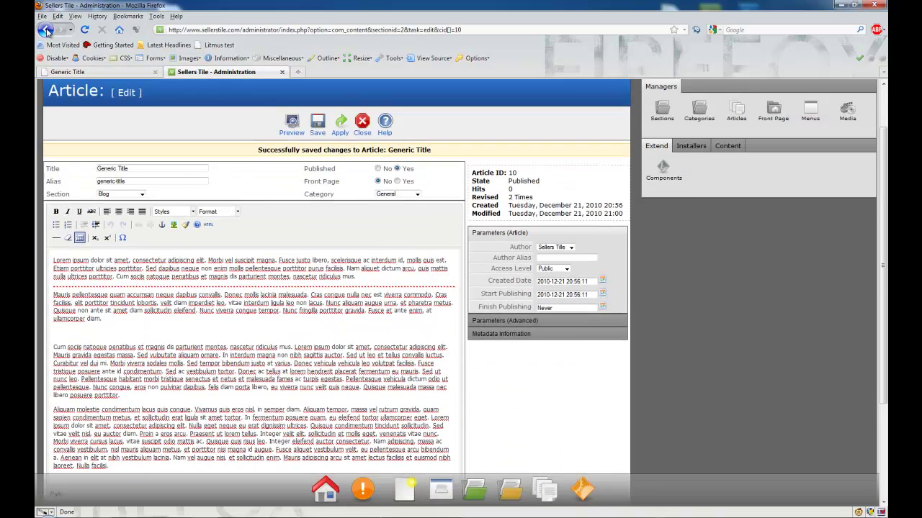
{"action": "left_click", "coordinate": [69, 72]}
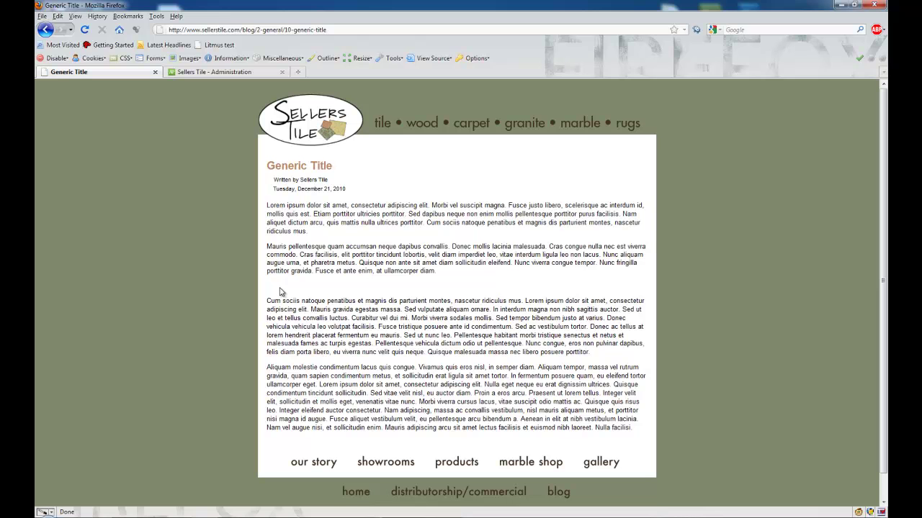
{"action": "left_click", "coordinate": [304, 288]}
{"action": "left_click", "coordinate": [203, 73]}
Step: Close the article, return to the administration home page and reopen Generic Title from the Article Manager
{"action": "scroll", "coordinate": [389, 139], "scroll_direction": "up", "scroll_amount": 2}
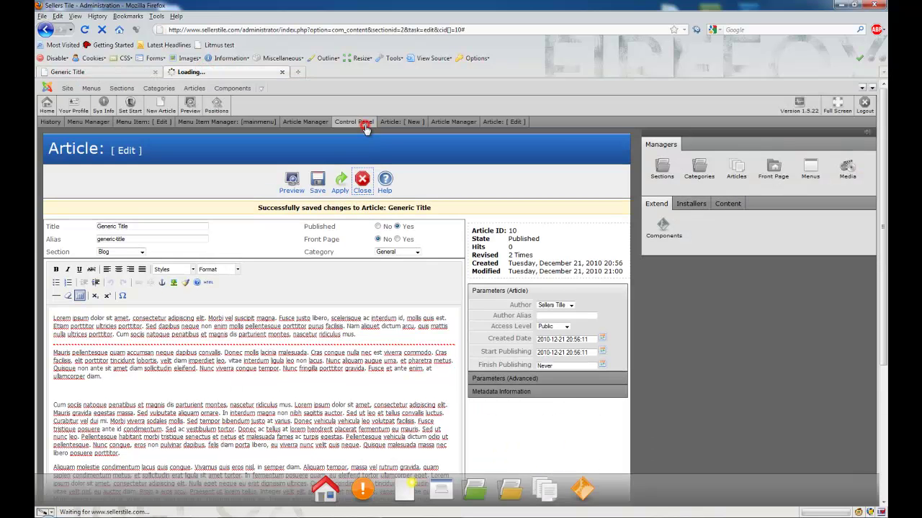
{"action": "left_click", "coordinate": [47, 104]}
{"action": "left_click", "coordinate": [47, 104]}
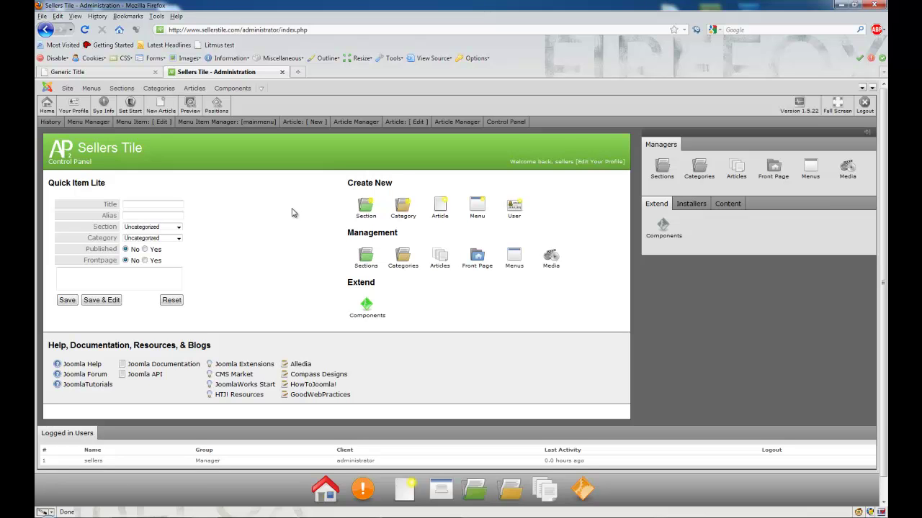
{"action": "left_click", "coordinate": [443, 258]}
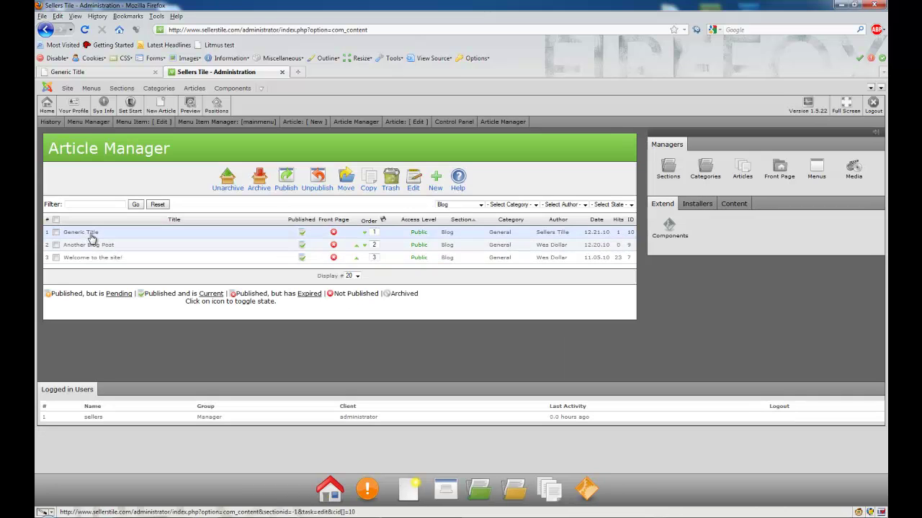
{"action": "left_click", "coordinate": [90, 234]}
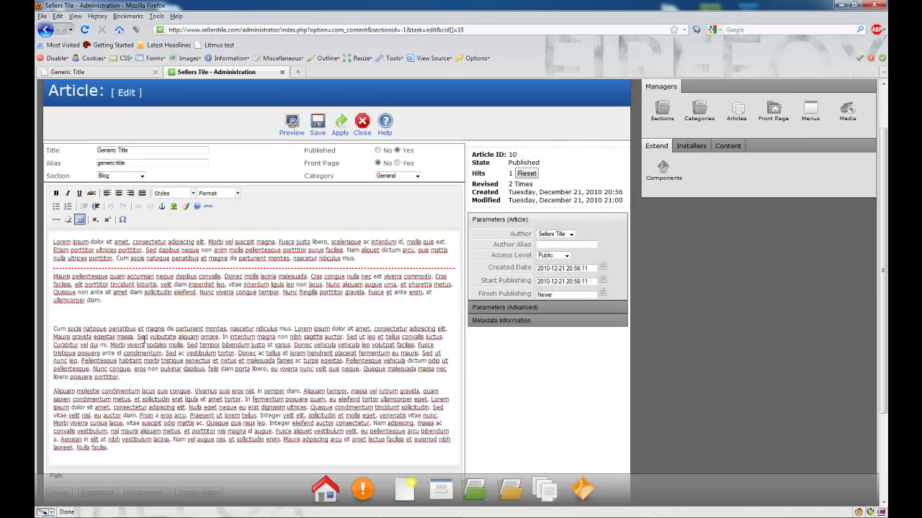
Step: Delete the empty line between the "Mauris pellentesque" and "Cum sociis natoque" paragraphs in the article body
{"action": "left_click", "coordinate": [63, 313]}
{"action": "key", "text": "BackSpace"}
{"action": "scroll", "coordinate": [193, 345], "scroll_direction": "down", "scroll_amount": 1}
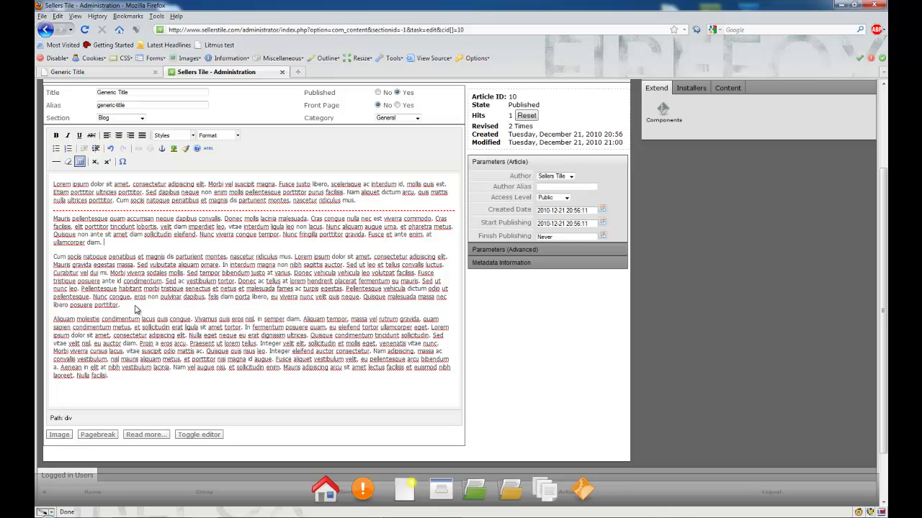
Step: Delete the "Cum sociis natoque" paragraph and the empty line it leaves from the Generic Title article, and apply the change
{"action": "left_click_drag", "start_coordinate": [134, 310], "coordinate": [50, 258]}
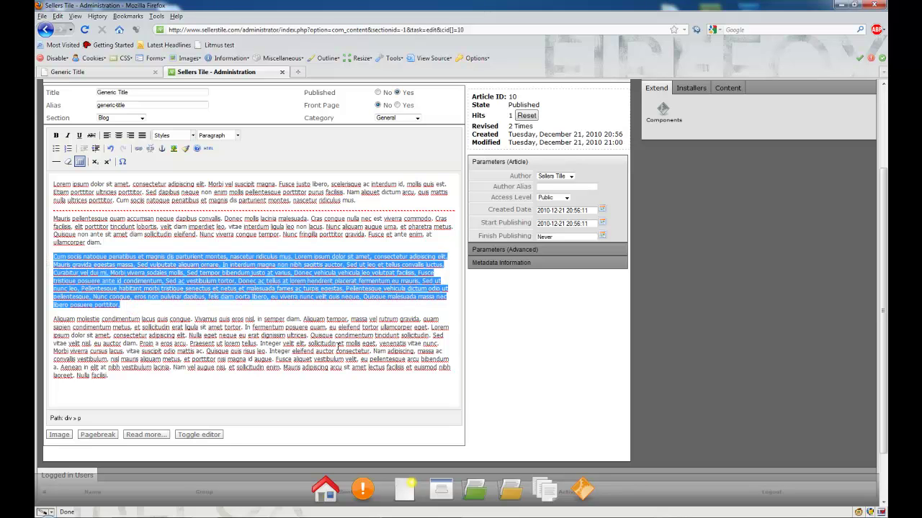
{"action": "key", "text": "BackSpace"}
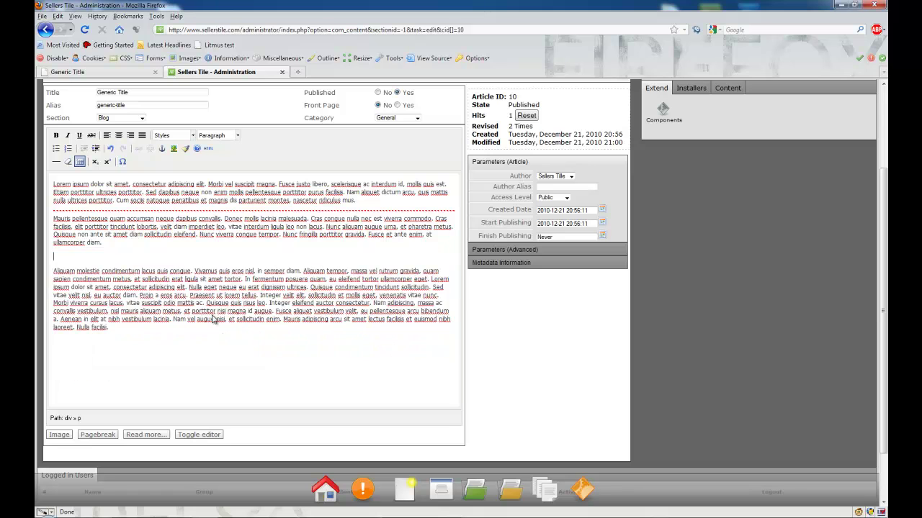
{"action": "key", "text": "BackSpace"}
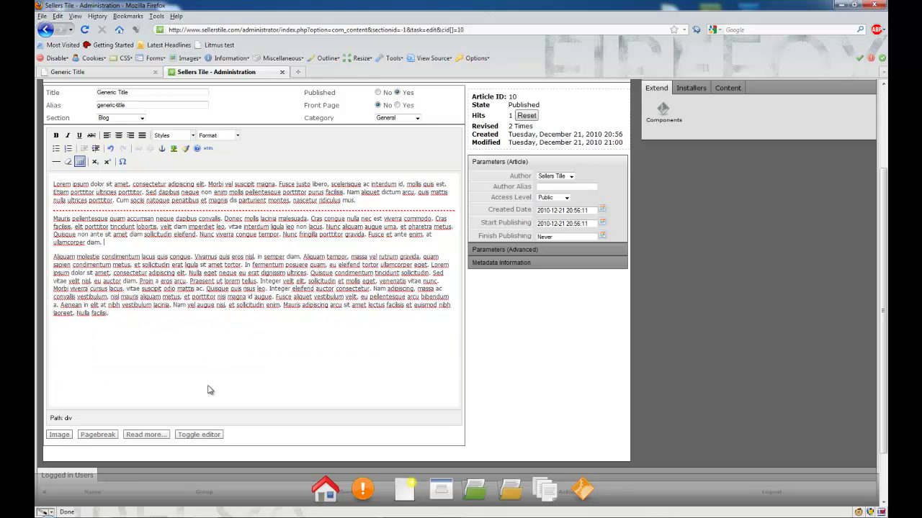
{"action": "scroll", "coordinate": [209, 389], "scroll_direction": "up", "scroll_amount": 3}
{"action": "left_click", "coordinate": [340, 183]}
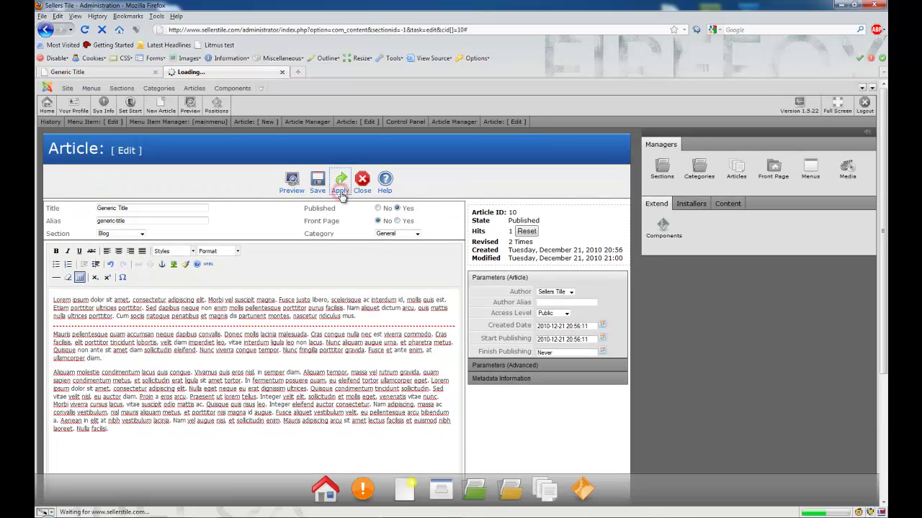
Step: View the full Generic Title post on the live site through its Read more link, and return to the blog listing
{"action": "left_click", "coordinate": [108, 72]}
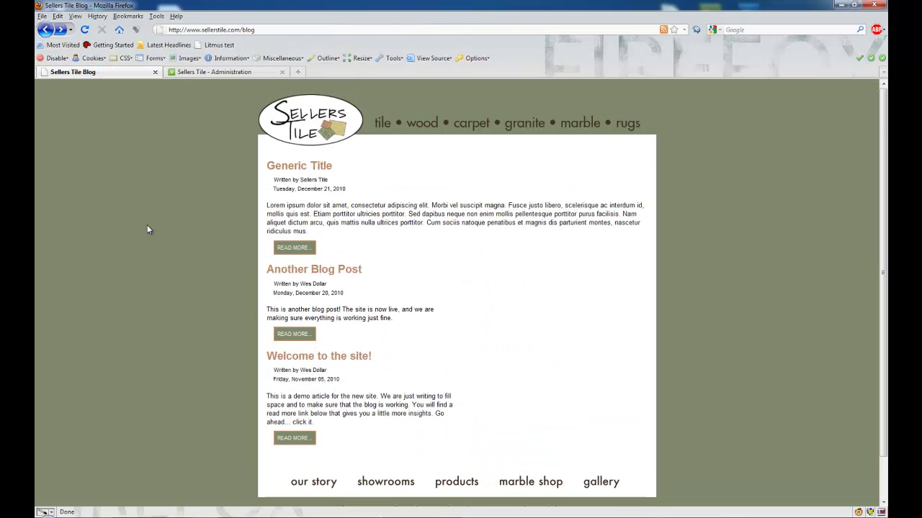
{"action": "scroll", "coordinate": [162, 264], "scroll_direction": "down", "scroll_amount": 1}
{"action": "scroll", "coordinate": [223, 240], "scroll_direction": "up", "scroll_amount": 1}
{"action": "left_click", "coordinate": [300, 251]}
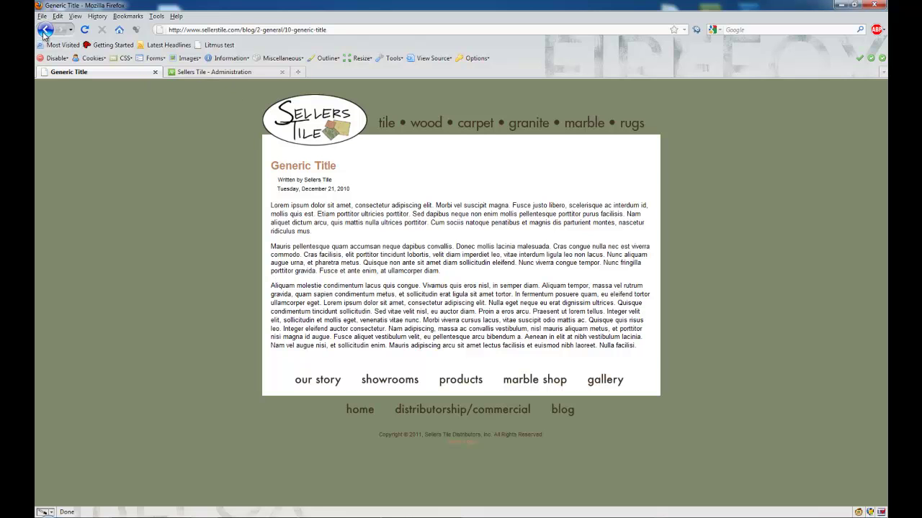
{"action": "left_click", "coordinate": [561, 409]}
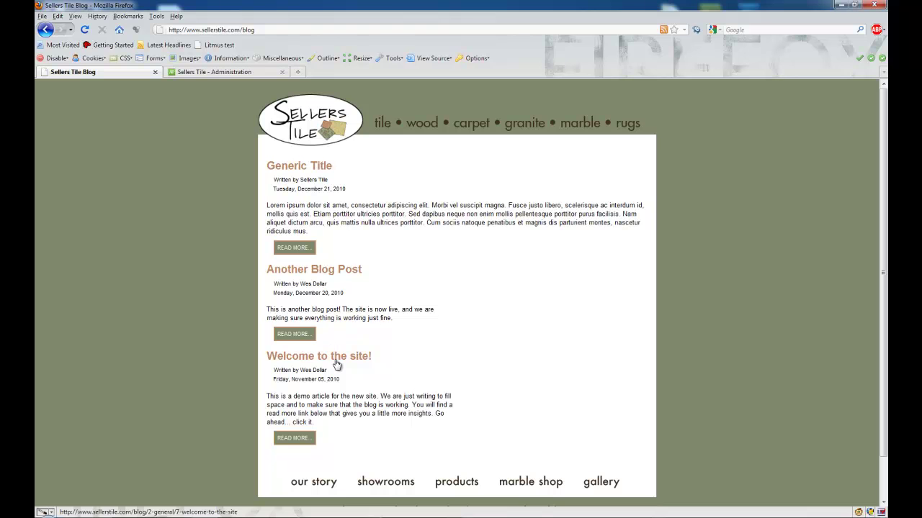
Step: Close the article, move "Welcome to the site!" up to first place in the Article Manager order, and reload the live blog
{"action": "left_click", "coordinate": [240, 75]}
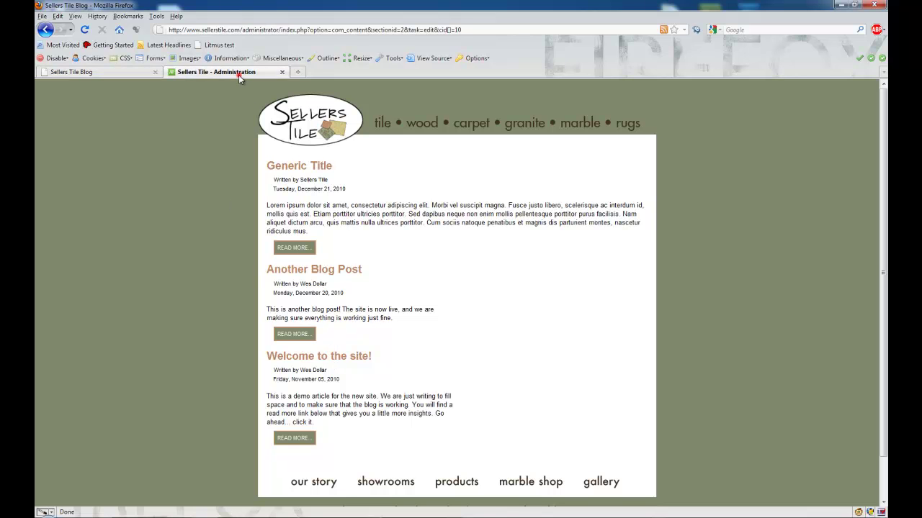
{"action": "left_click", "coordinate": [364, 180]}
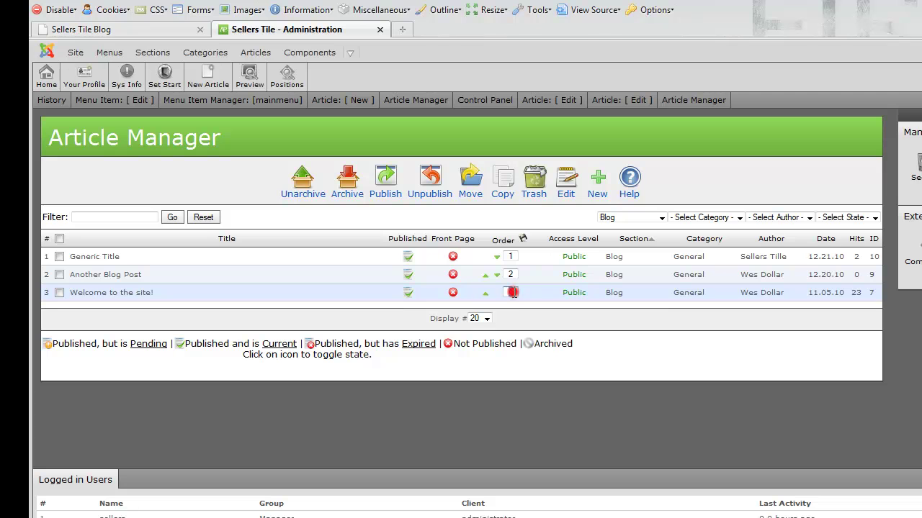
{"action": "left_click", "coordinate": [512, 292]}
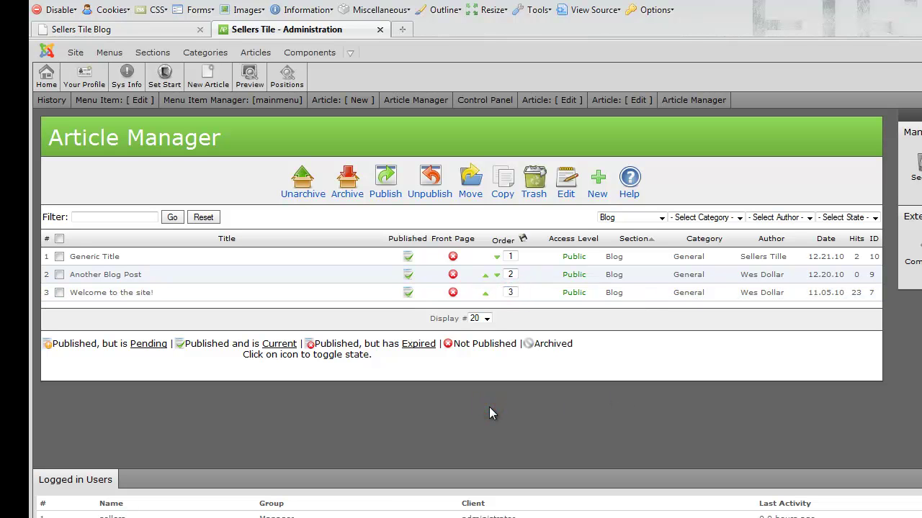
{"action": "left_click", "coordinate": [486, 294]}
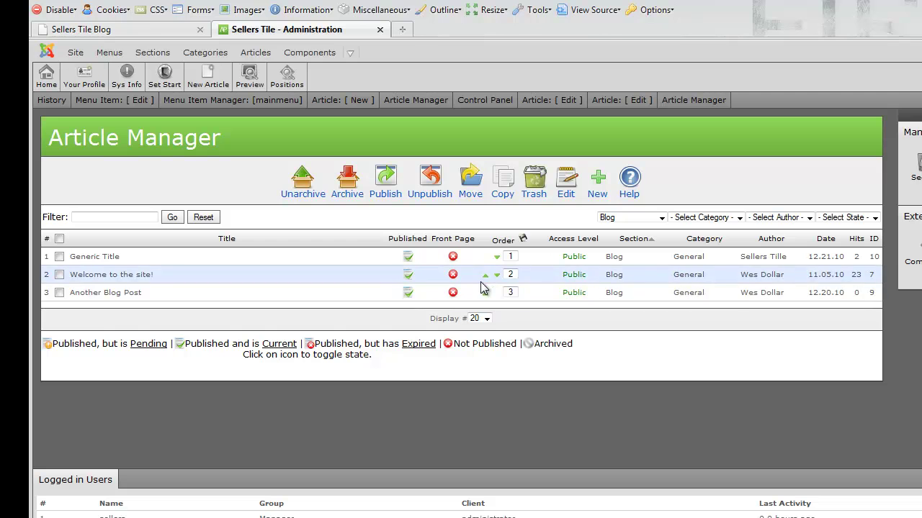
{"action": "left_click", "coordinate": [485, 277]}
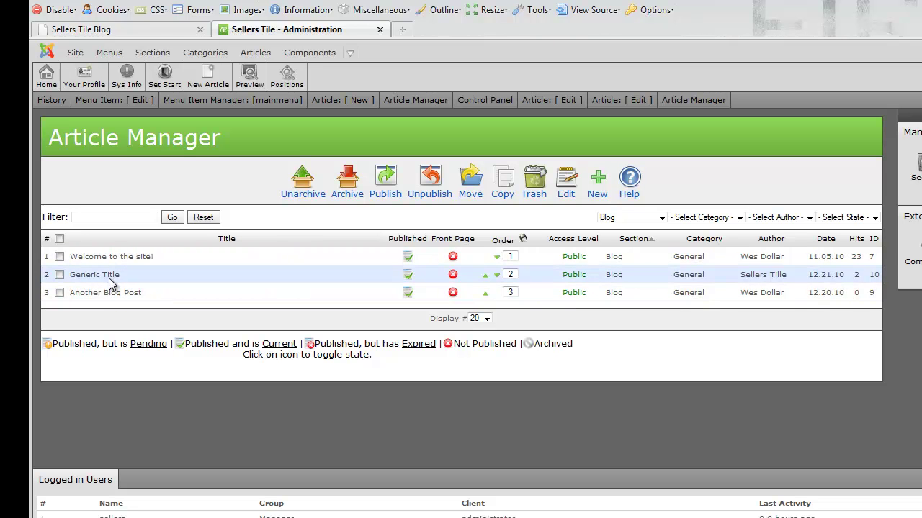
{"action": "left_click", "coordinate": [130, 30]}
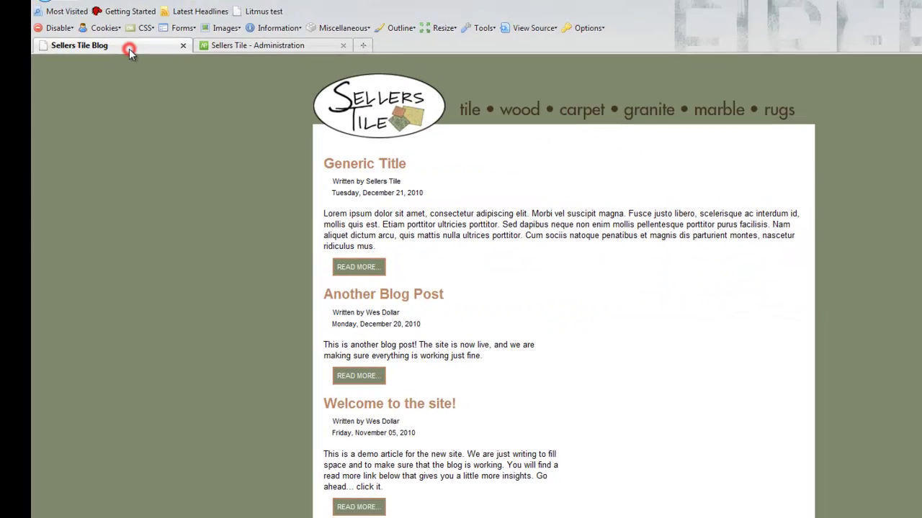
{"action": "left_click", "coordinate": [85, 29]}
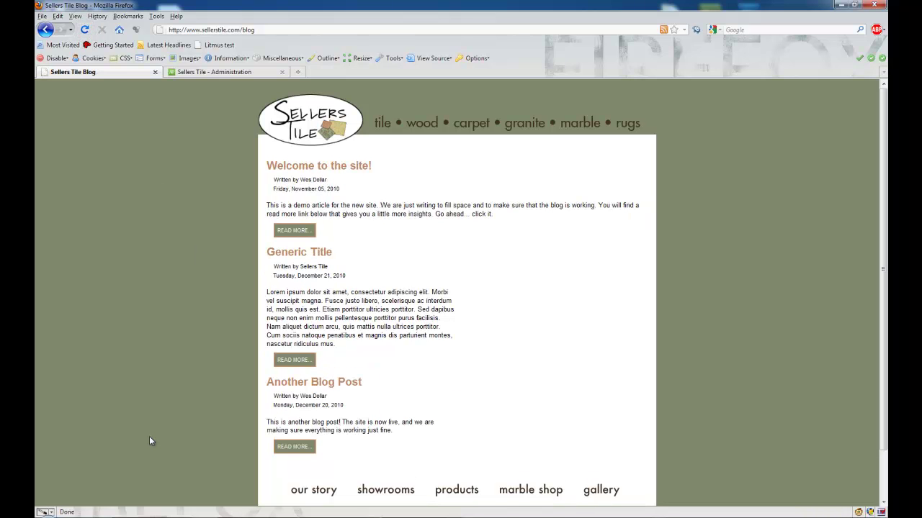
Step: Set the order of Generic Title to 3 and Another Blog Post to 2, save the order and check the live blog
{"action": "left_click", "coordinate": [213, 72]}
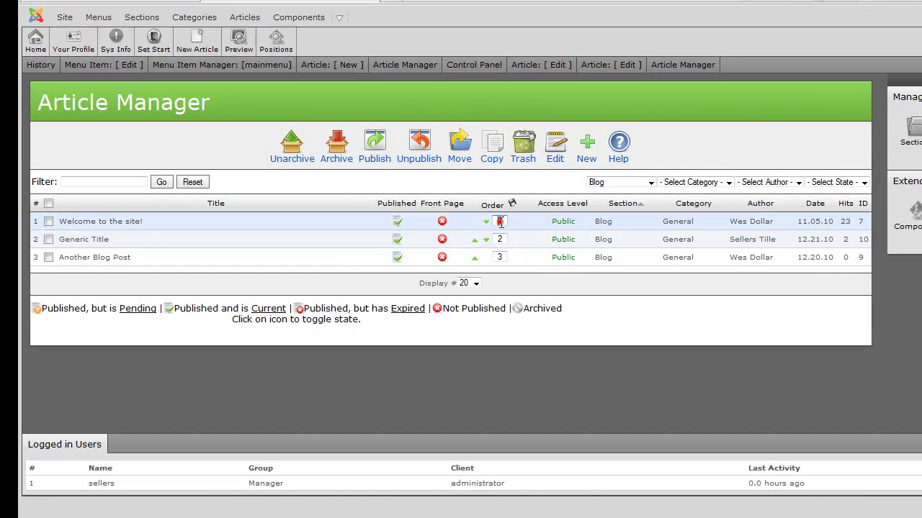
{"action": "double_click", "coordinate": [501, 239]}
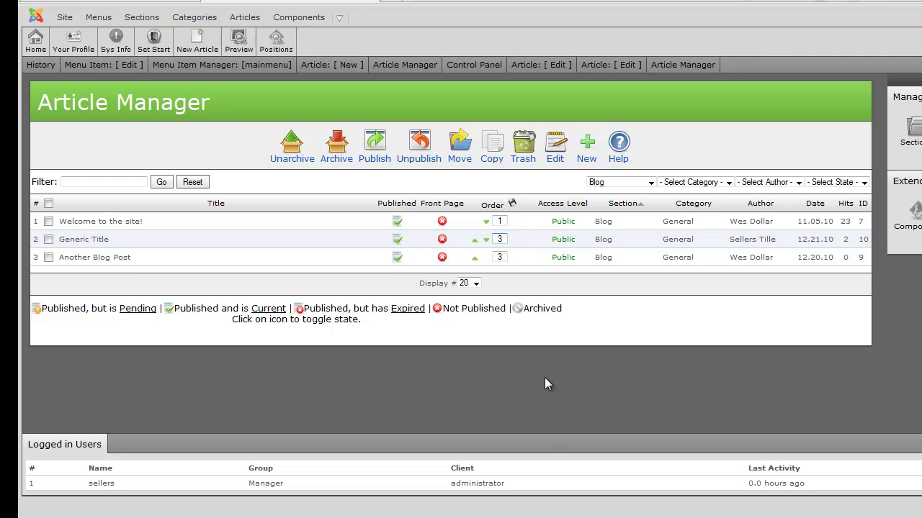
{"action": "double_click", "coordinate": [500, 257]}
{"action": "left_click", "coordinate": [514, 207]}
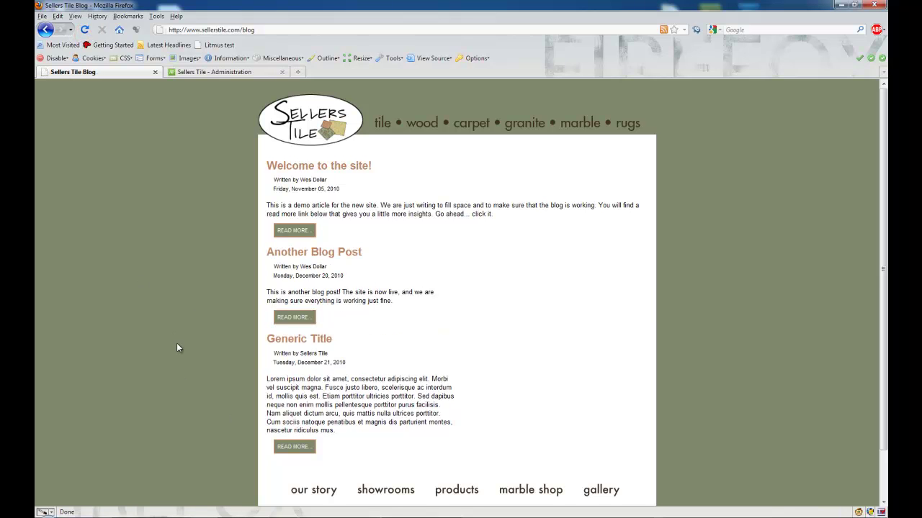
{"action": "left_click", "coordinate": [215, 72]}
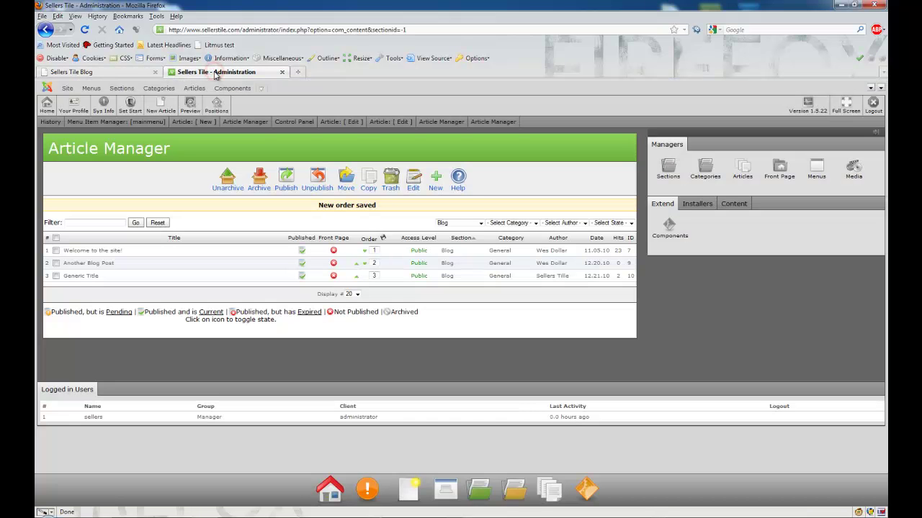
{"action": "left_click", "coordinate": [119, 72]}
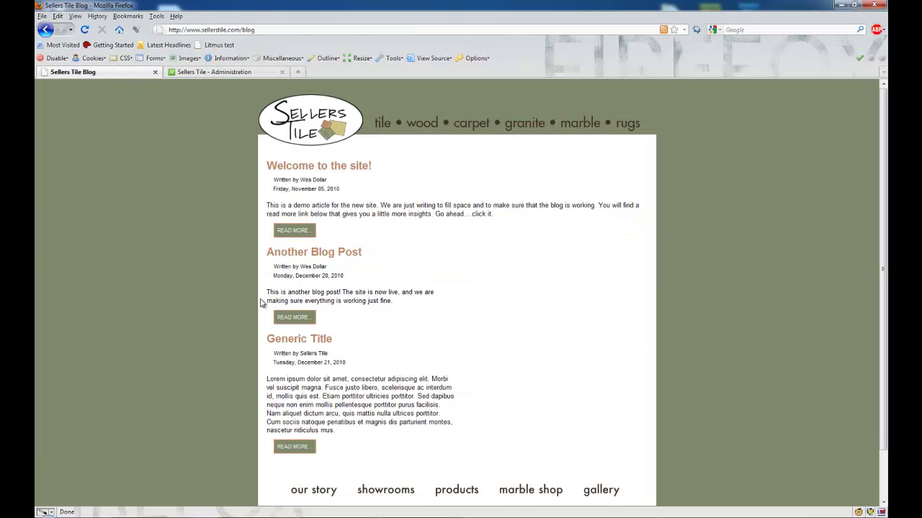
Step: Unpublish Another Blog Post in the Article Manager and reload the live blog
{"action": "left_click", "coordinate": [213, 71]}
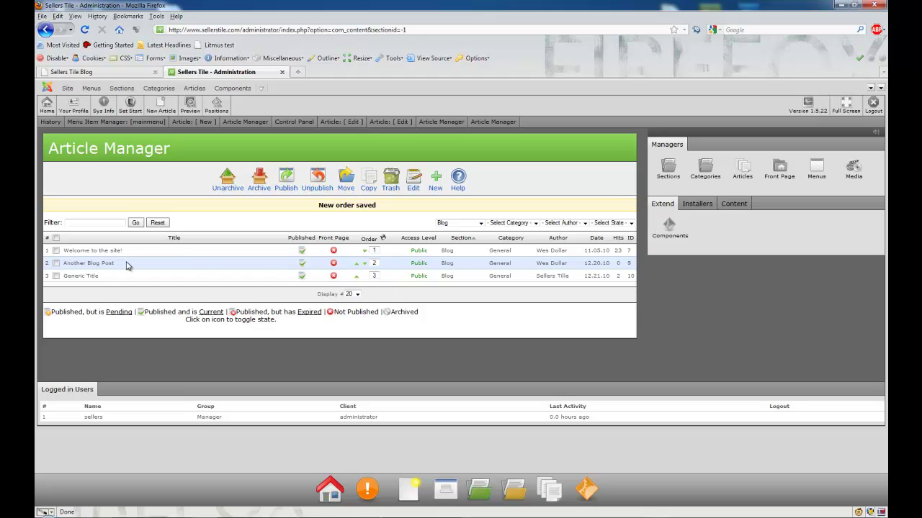
{"action": "left_click", "coordinate": [302, 265]}
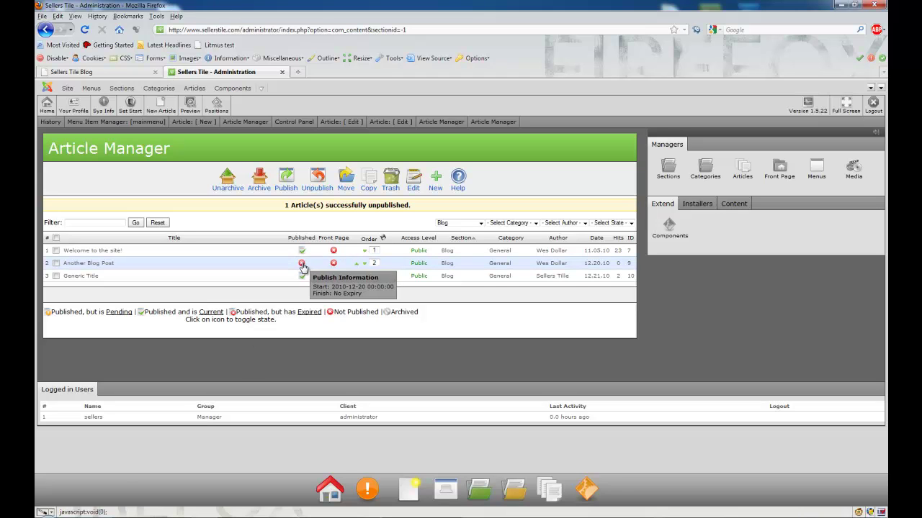
{"action": "left_click", "coordinate": [101, 72]}
{"action": "left_click", "coordinate": [85, 30]}
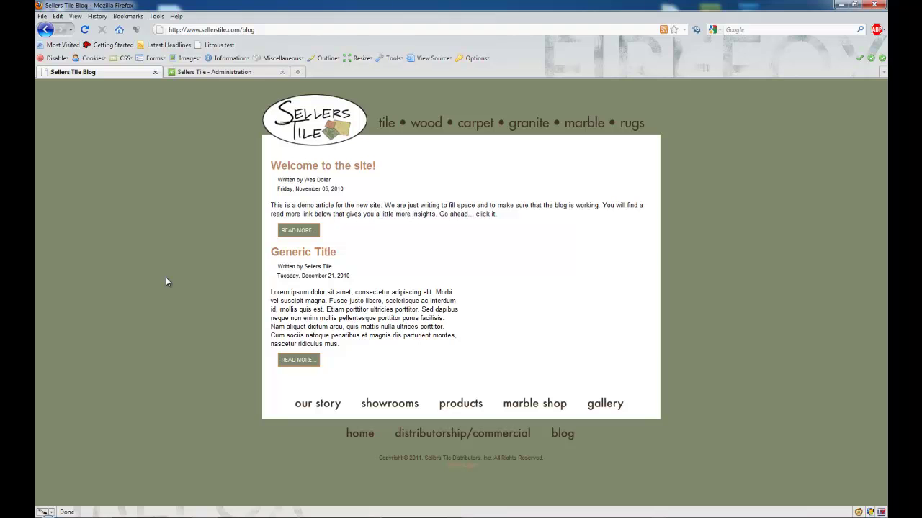
Step: Publish Another Blog Post again in the Article Manager and refresh the live blog
{"action": "left_click", "coordinate": [217, 72]}
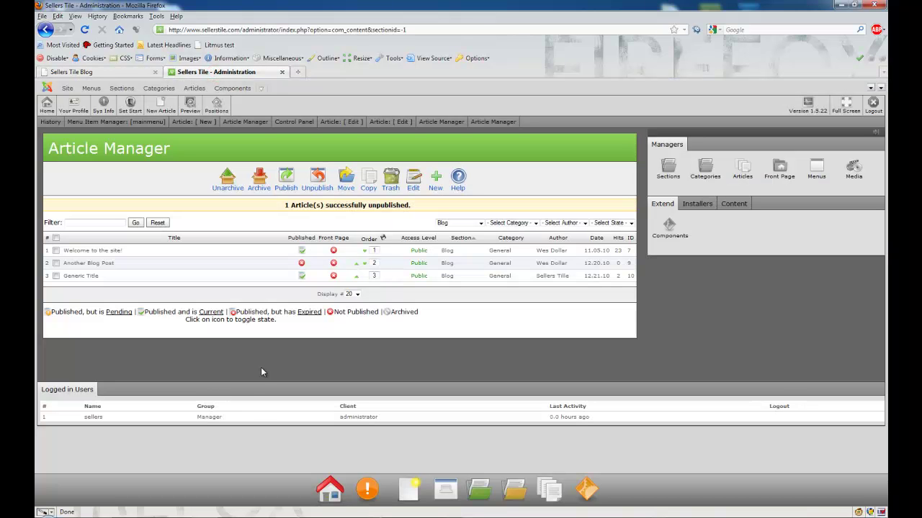
{"action": "left_click", "coordinate": [302, 265]}
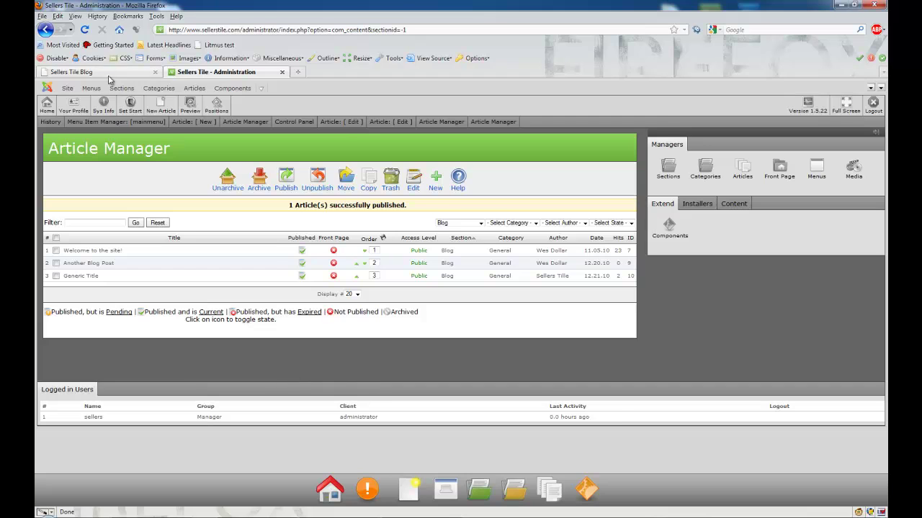
{"action": "key", "text": "ctrl+Tab"}
{"action": "key", "text": "F5"}
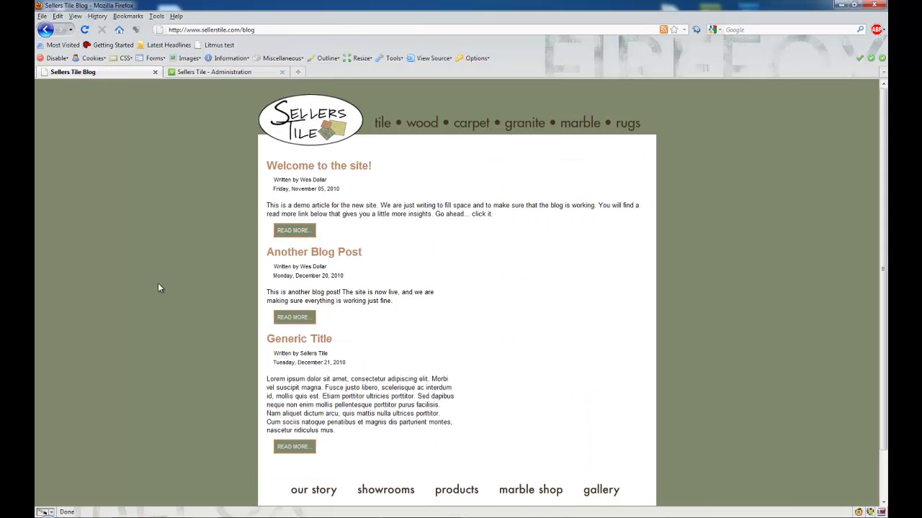
Step: Unpublish Another Blog Post and Generic Title together in the Article Manager and reload the live blog
{"action": "left_click", "coordinate": [200, 73]}
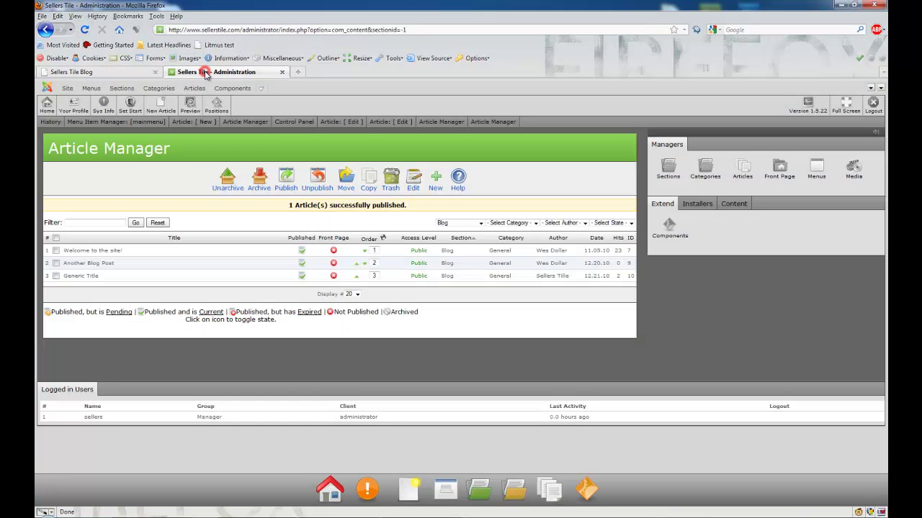
{"action": "left_click", "coordinate": [56, 276]}
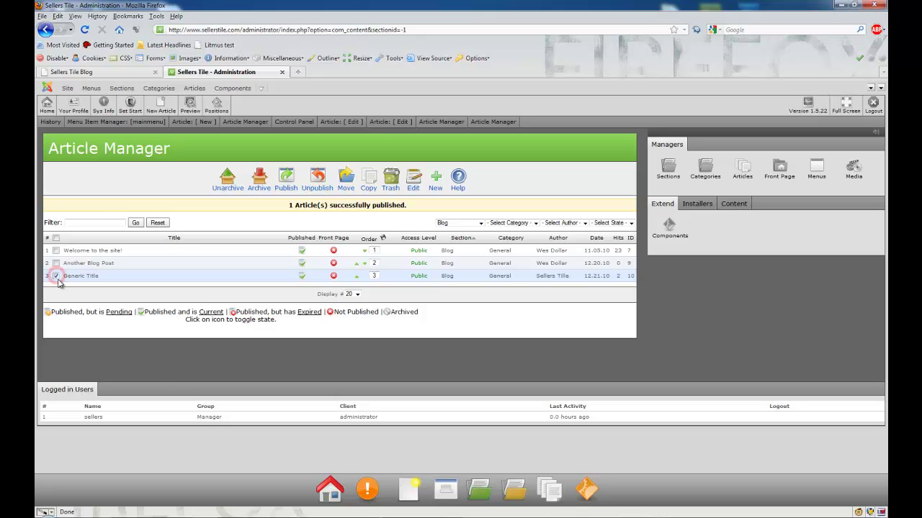
{"action": "left_click", "coordinate": [56, 263]}
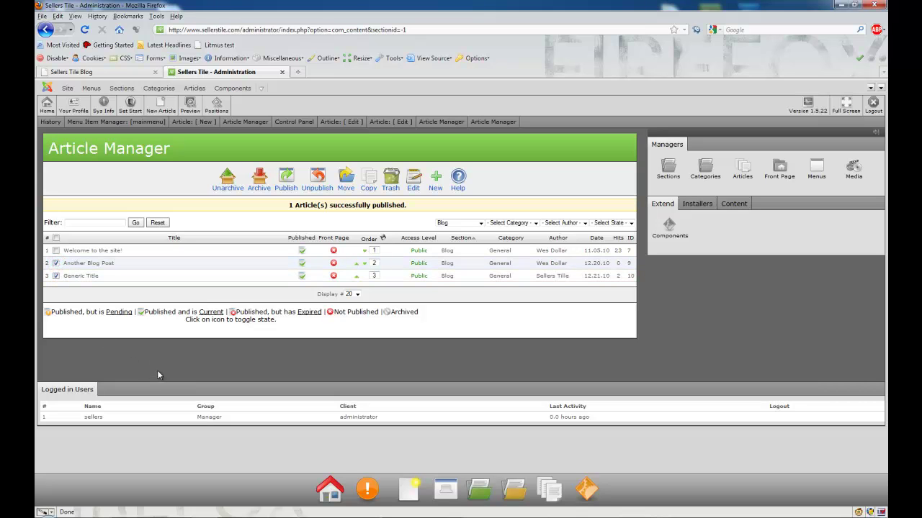
{"action": "left_click", "coordinate": [316, 182]}
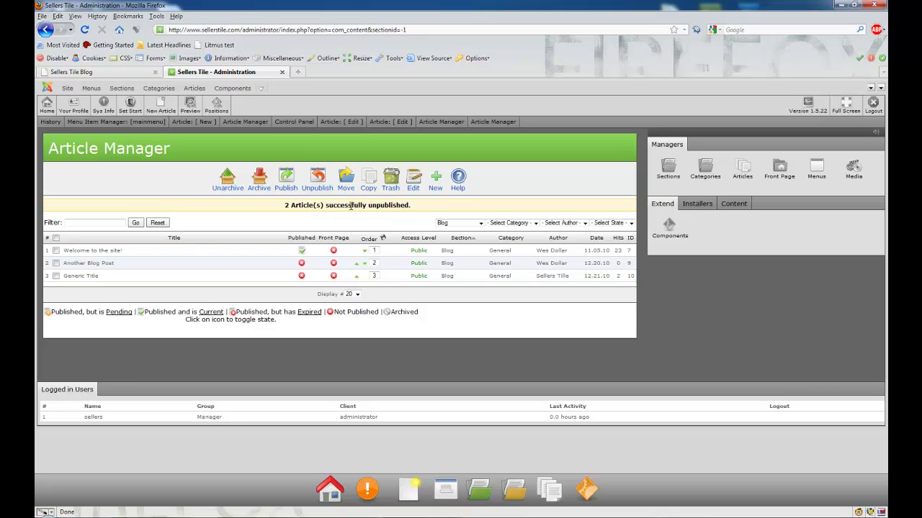
{"action": "left_click", "coordinate": [72, 72]}
{"action": "left_click", "coordinate": [84, 30]}
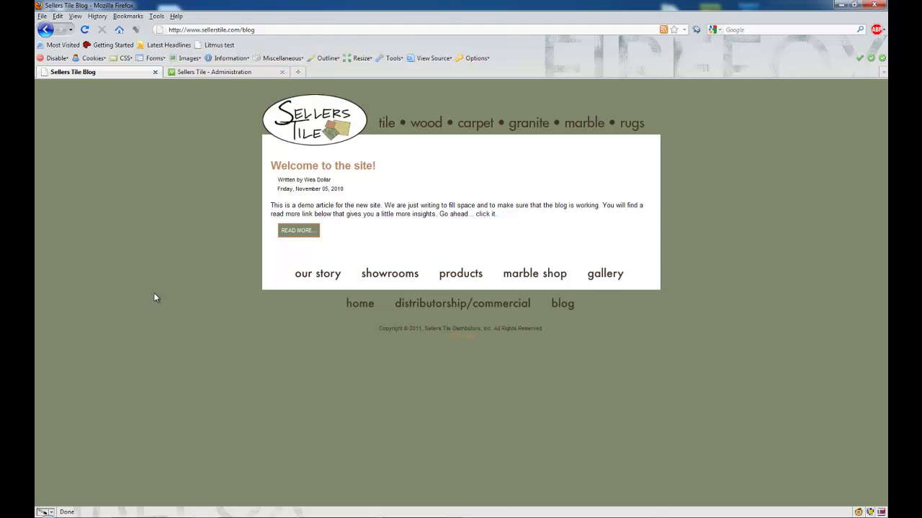
Step: Publish Another Blog Post and Generic Title again together in the Article Manager, and reload the live blog
{"action": "left_click", "coordinate": [245, 73]}
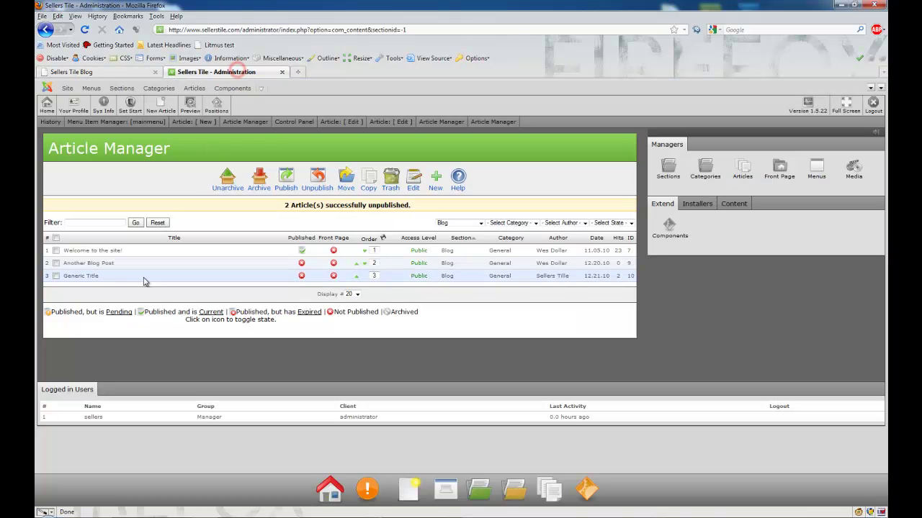
{"action": "left_click", "coordinate": [56, 263]}
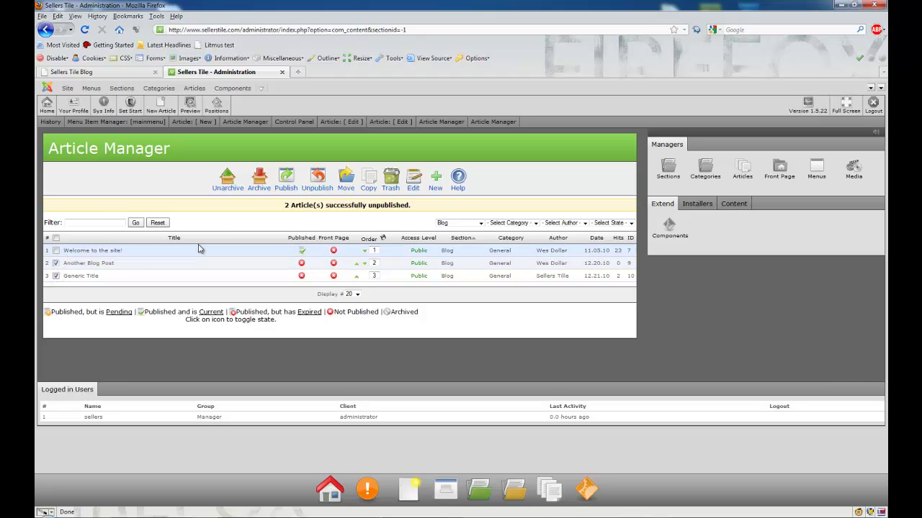
{"action": "left_click", "coordinate": [286, 181]}
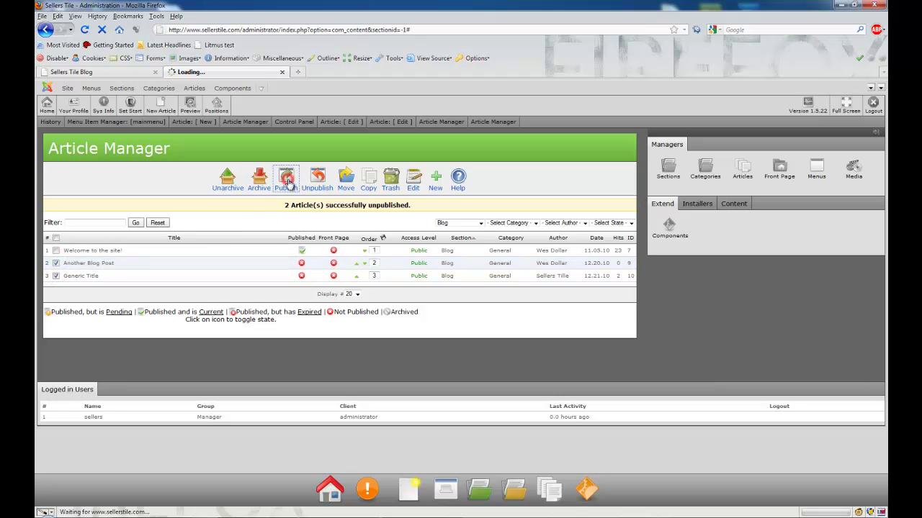
{"action": "left_click", "coordinate": [81, 72]}
{"action": "left_click", "coordinate": [83, 31]}
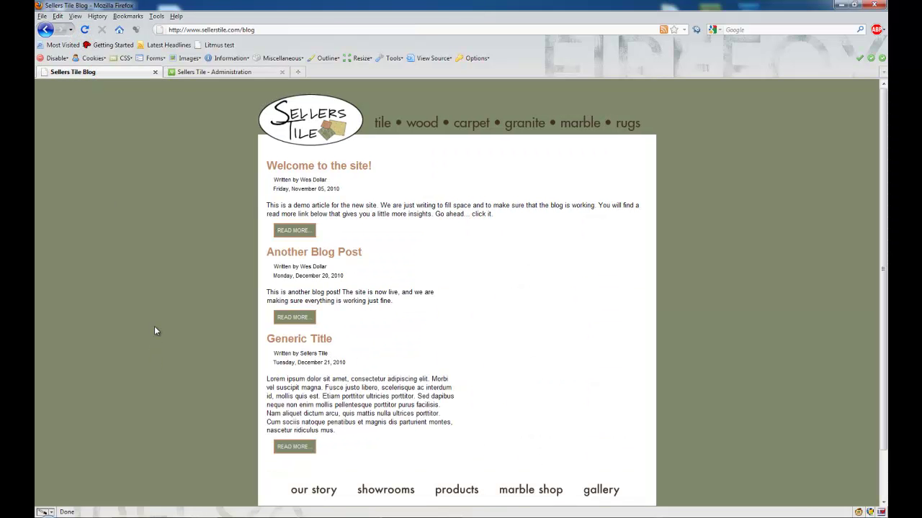
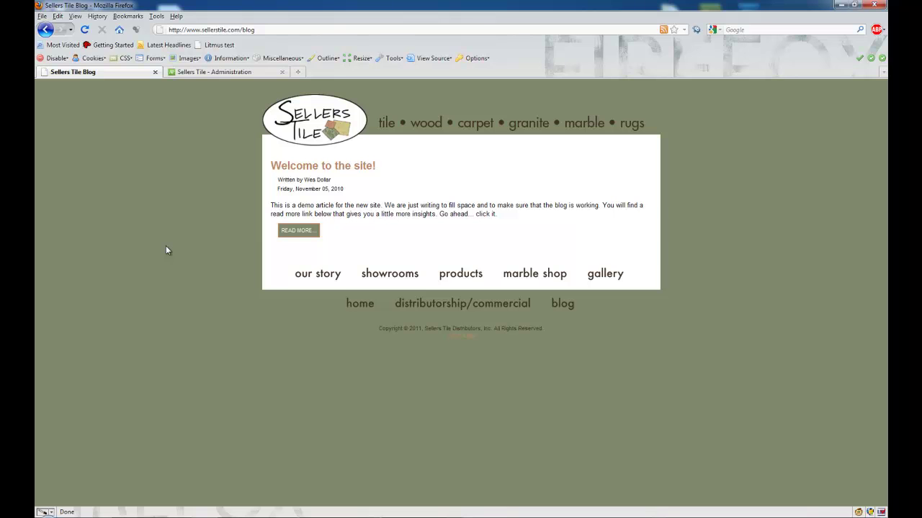
Step: Open the full "Welcome to the site!" article on the live blog, return to the blog listing and switch to the administration site
{"action": "left_click", "coordinate": [289, 231]}
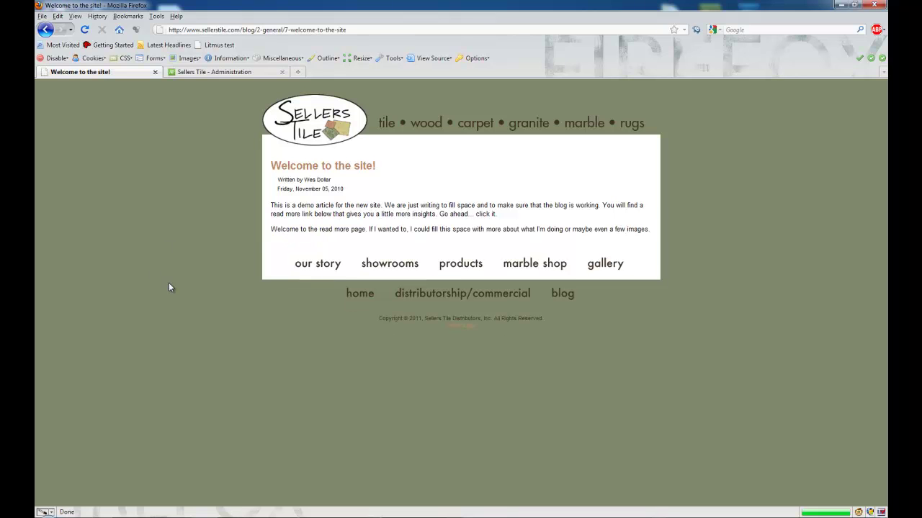
{"action": "left_click", "coordinate": [553, 297]}
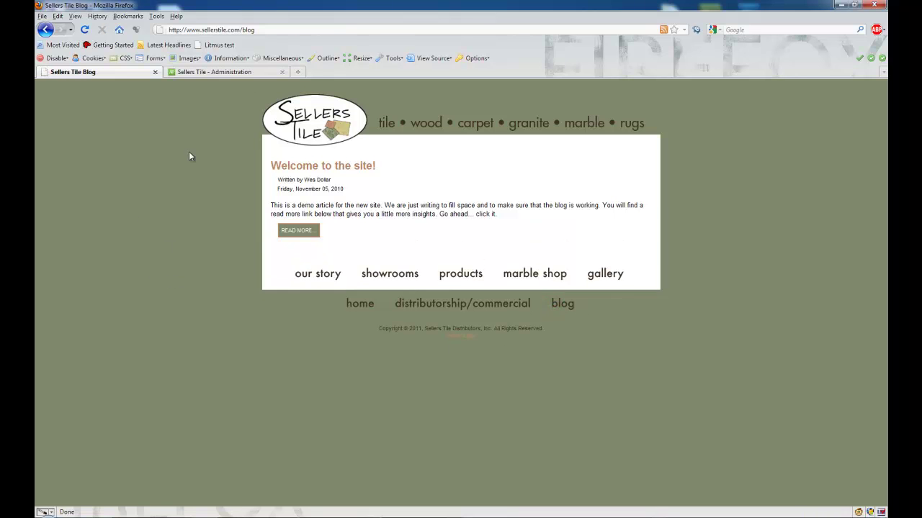
{"action": "left_click", "coordinate": [244, 72]}
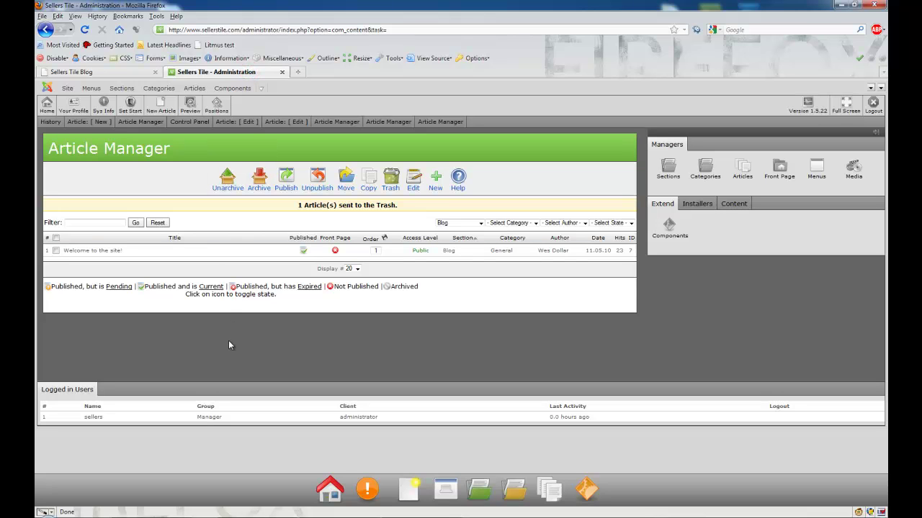
Step: Restore Another Blog Post and Generic Title from the article trash and confirm the restoration
{"action": "mouse_move", "coordinate": [196, 89]}
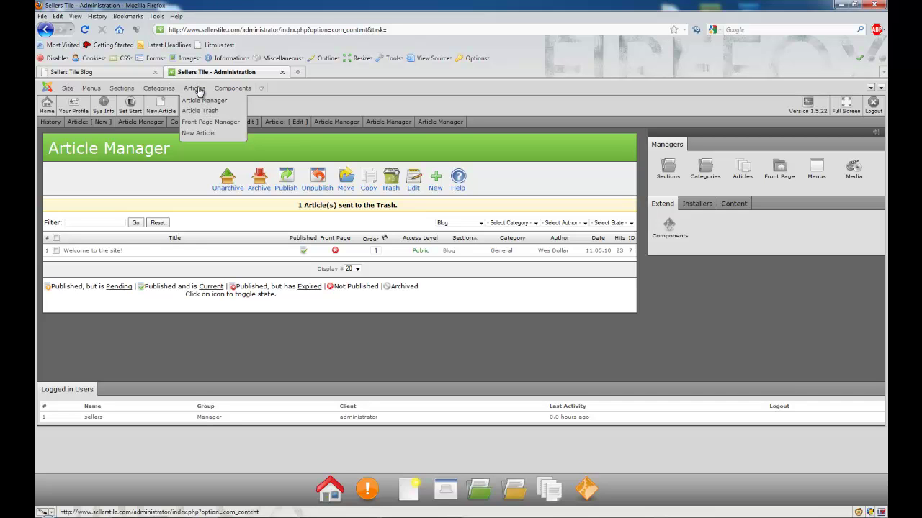
{"action": "left_click", "coordinate": [200, 111]}
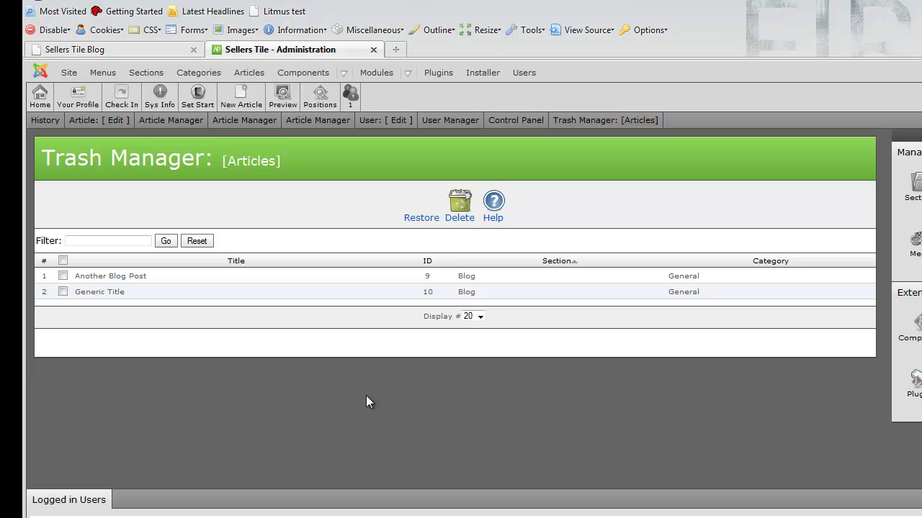
{"action": "left_click", "coordinate": [63, 292]}
{"action": "left_click", "coordinate": [63, 276]}
{"action": "left_click", "coordinate": [63, 262]}
{"action": "left_click", "coordinate": [422, 214]}
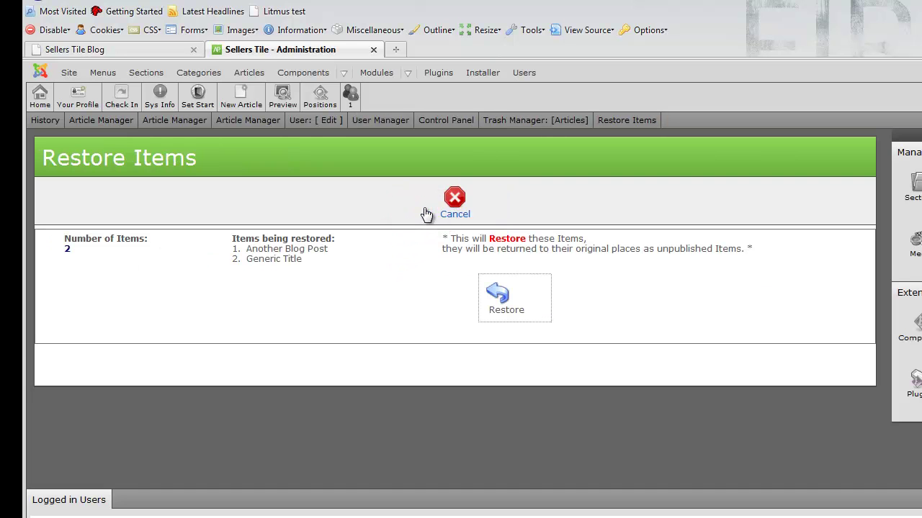
{"action": "left_click", "coordinate": [502, 298]}
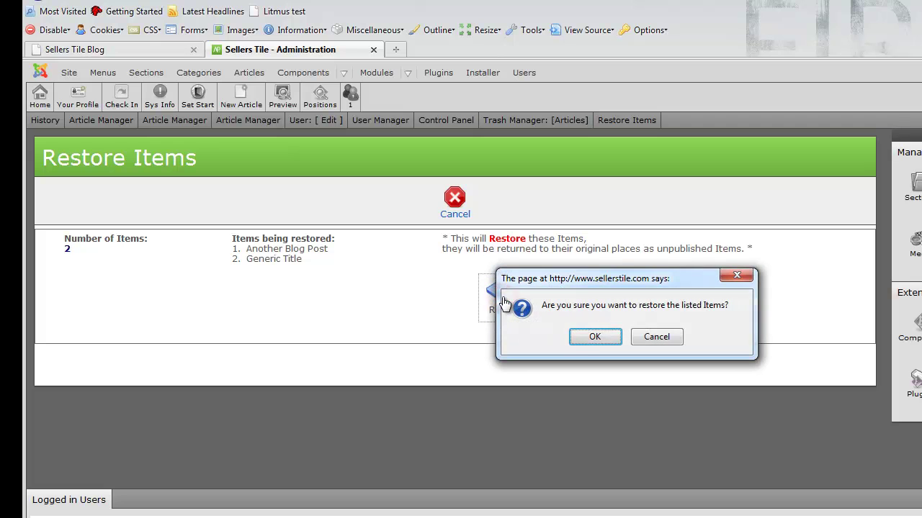
{"action": "left_click", "coordinate": [594, 338]}
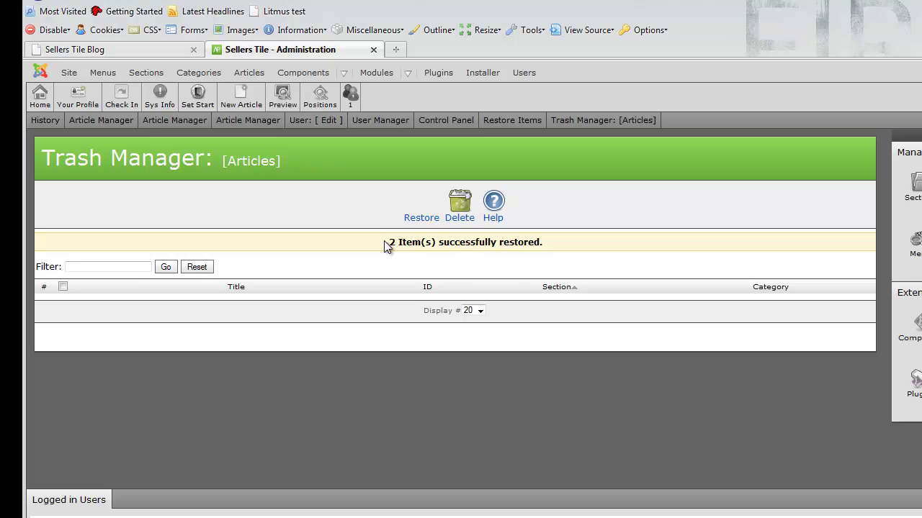
{"action": "left_click_drag", "start_coordinate": [386, 246], "coordinate": [500, 245]}
{"action": "left_click", "coordinate": [566, 246]}
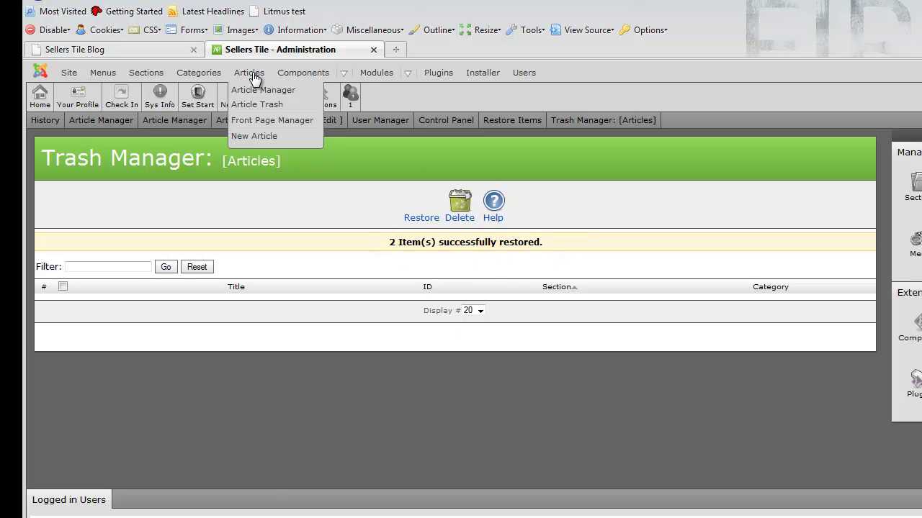
Step: Open the Article Manager and filter the articles to the Blog section
{"action": "left_click", "coordinate": [257, 93]}
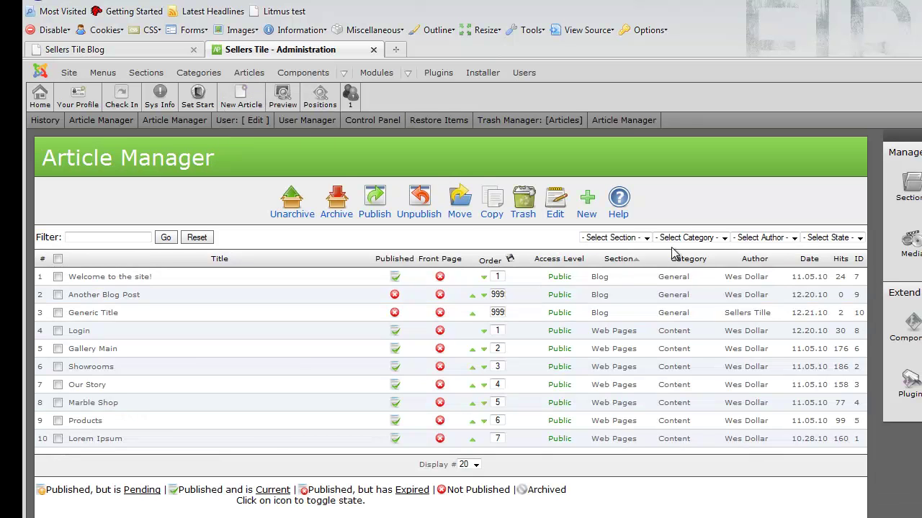
{"action": "left_click", "coordinate": [632, 238]}
{"action": "left_click", "coordinate": [624, 275]}
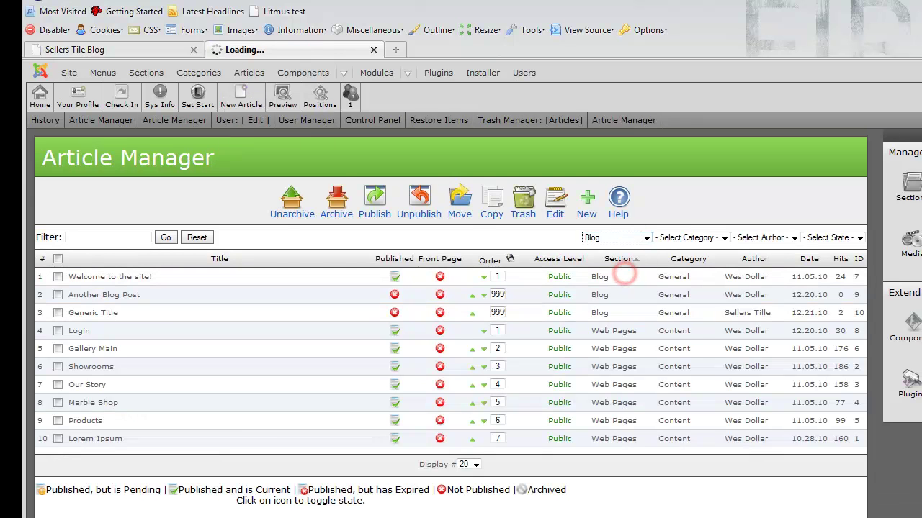
Step: Set the order of Another Blog Post to 2 and Generic Title to 3, and save the order
{"action": "double_click", "coordinate": [504, 292]}
{"action": "type", "text": "2"}
{"action": "key", "text": "Tab"}
{"action": "key", "text": "Tab"}
{"action": "double_click", "coordinate": [504, 312]}
{"action": "type", "text": "3"}
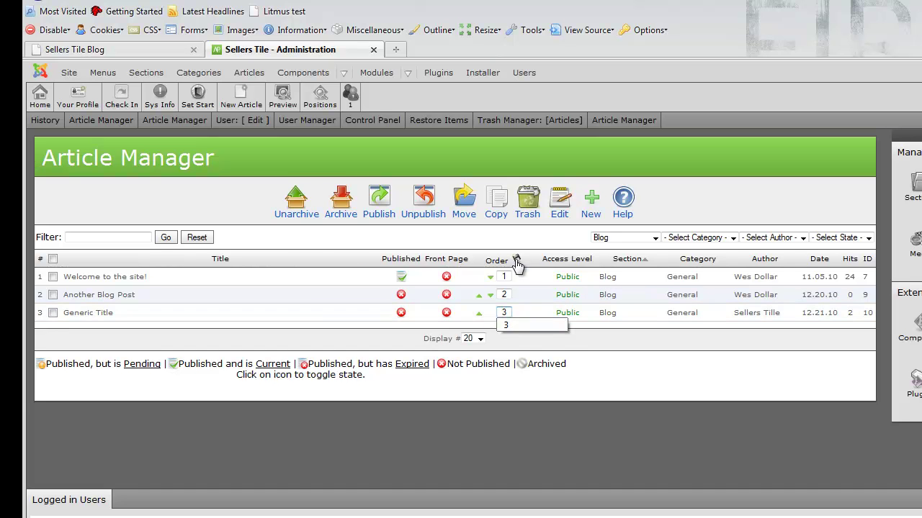
{"action": "left_click", "coordinate": [517, 261]}
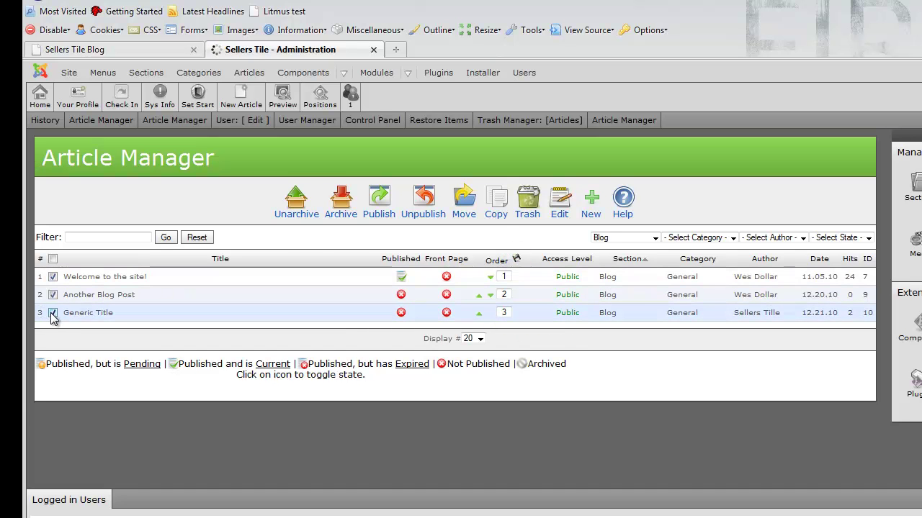
Step: Publish the restored Another Blog Post and Generic Title together, and reload the live blog
{"action": "left_click", "coordinate": [52, 339]}
{"action": "left_click", "coordinate": [53, 320]}
{"action": "left_click", "coordinate": [379, 202]}
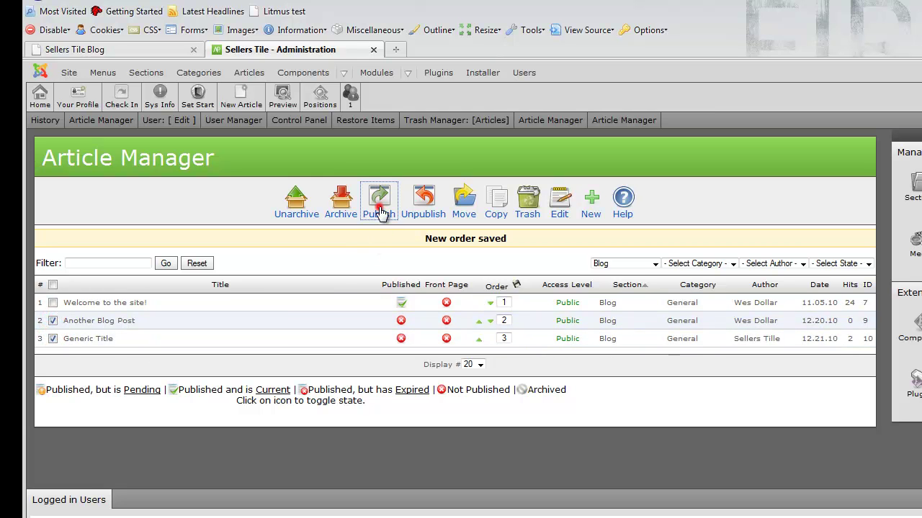
{"action": "left_click", "coordinate": [166, 49]}
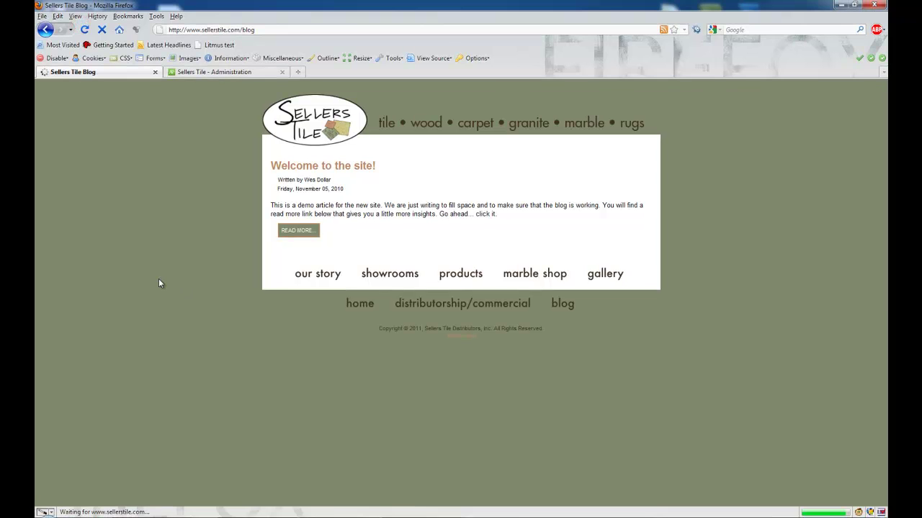
Step: Return to the administration site and log out of the control panel
{"action": "left_click", "coordinate": [212, 74]}
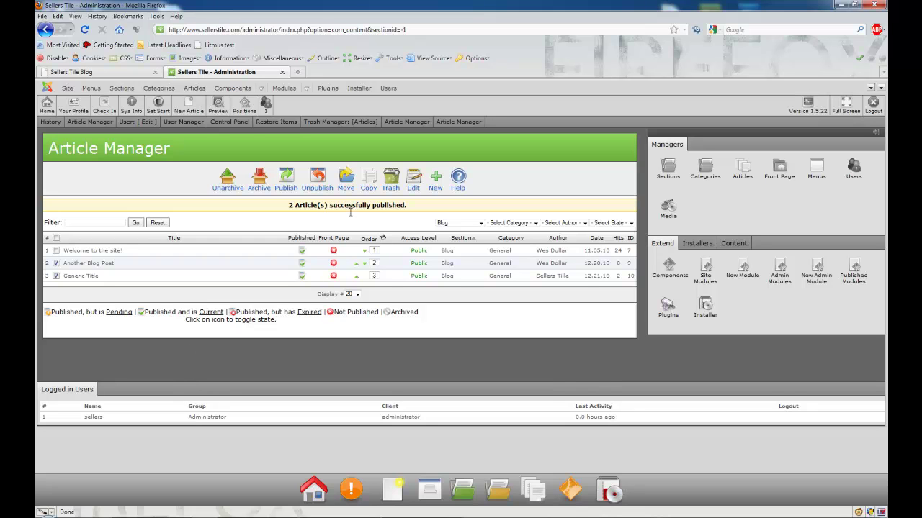
{"action": "left_click", "coordinate": [395, 181]}
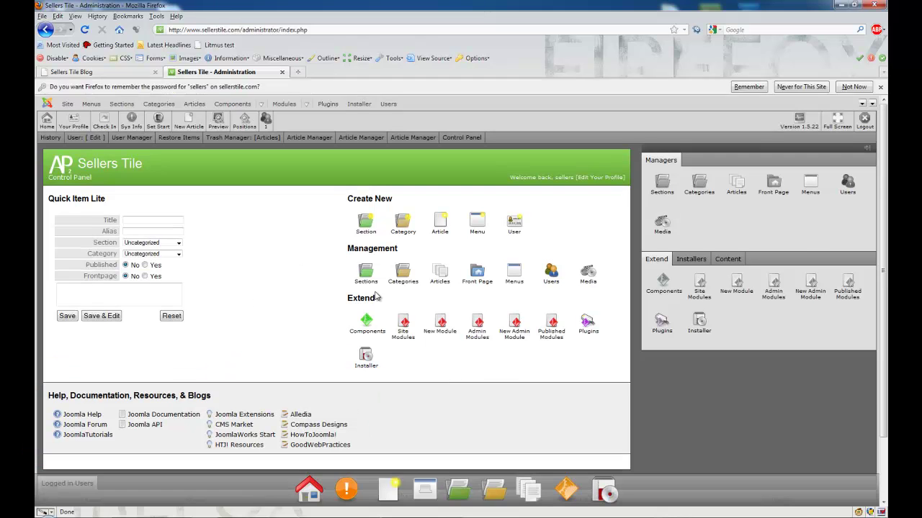
{"action": "left_click", "coordinate": [866, 125]}
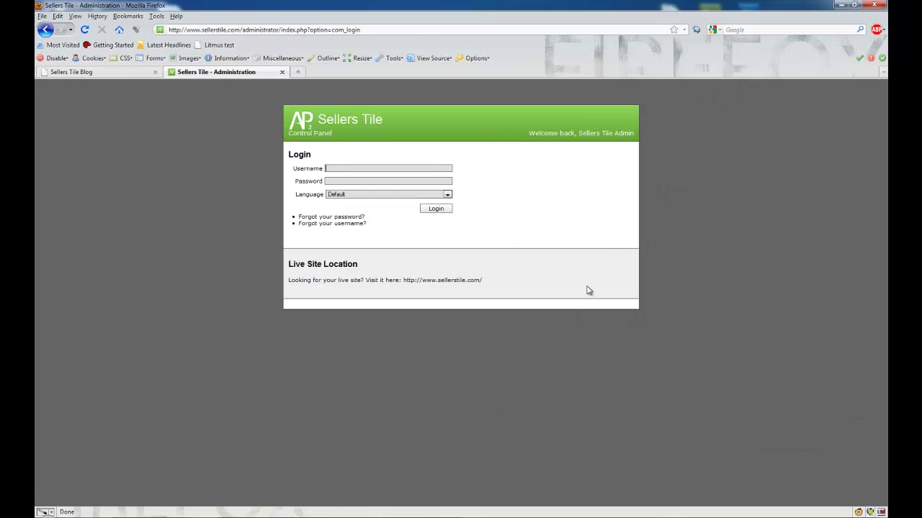